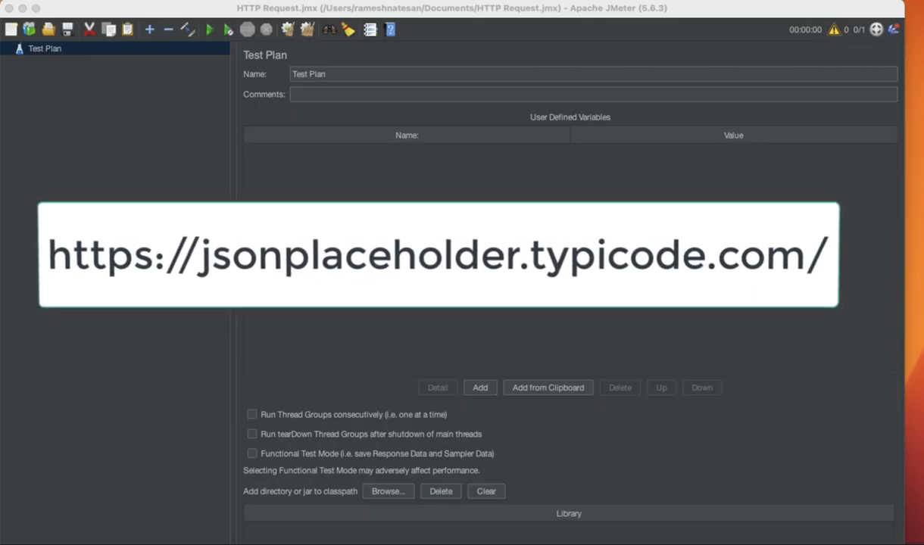
- Switch to the browser and scroll through the JSONPlaceholder home page
key(super+Tab)
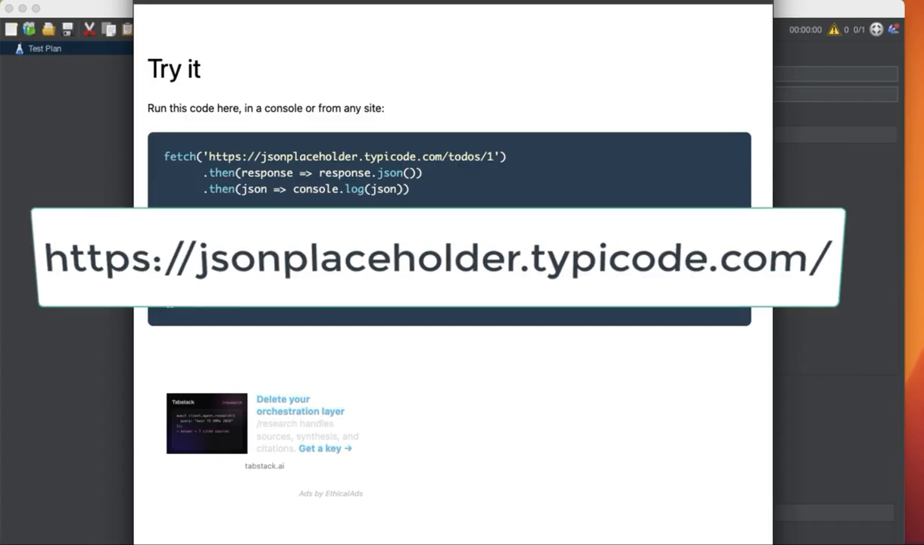
scroll(286, 214, up, 10)
scroll(285, 214, up, 5)
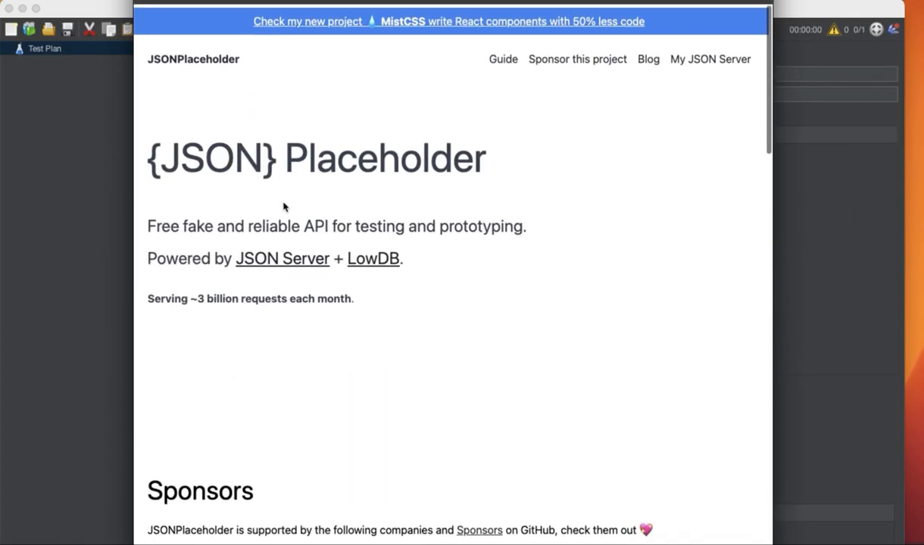
scroll(313, 336, down, 4)
scroll(266, 274, down, 1)
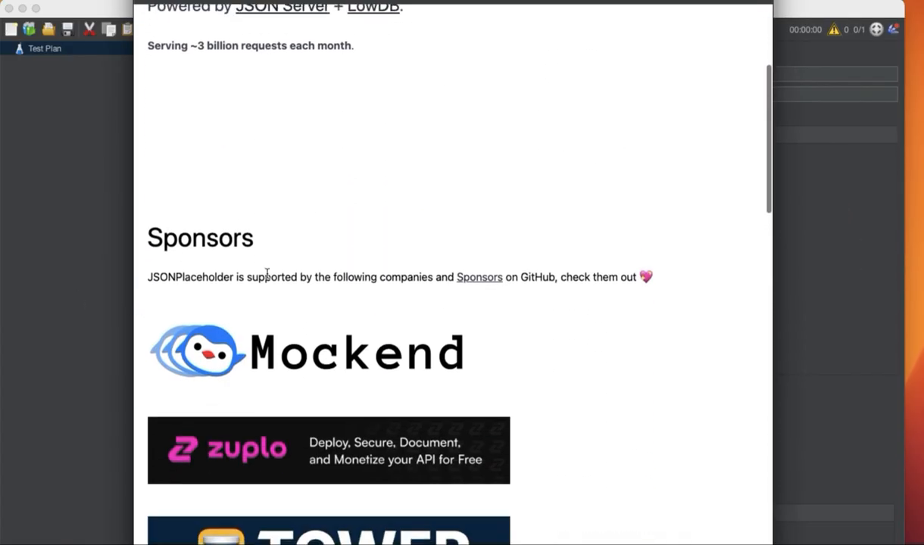
scroll(266, 277, up, 5)
- Add a bzm - Arrivals Thread Group to the Test Plan
click(101, 288)
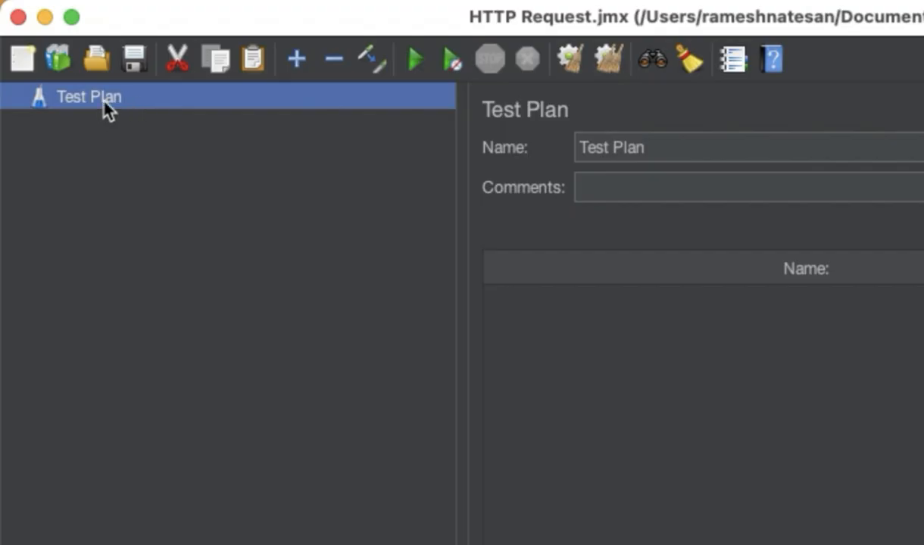
right_click(106, 109)
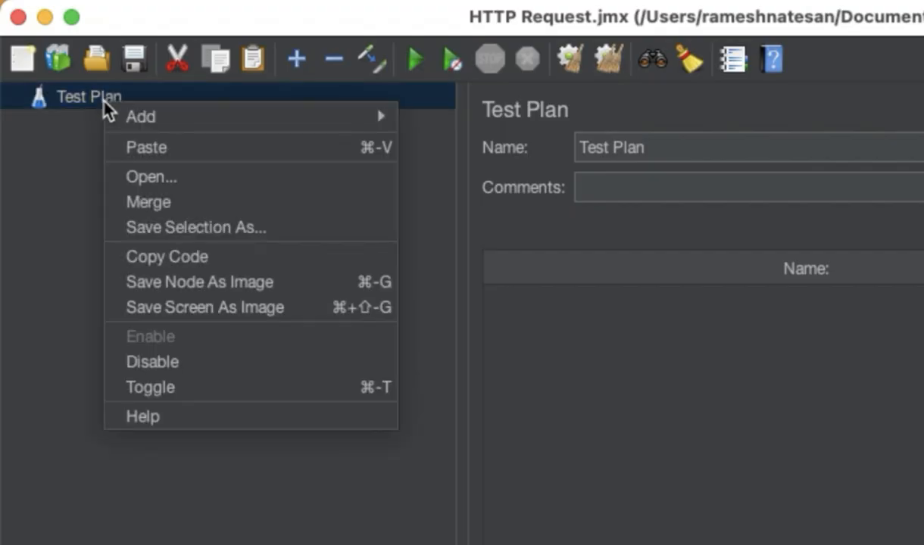
mouse_move(115, 117)
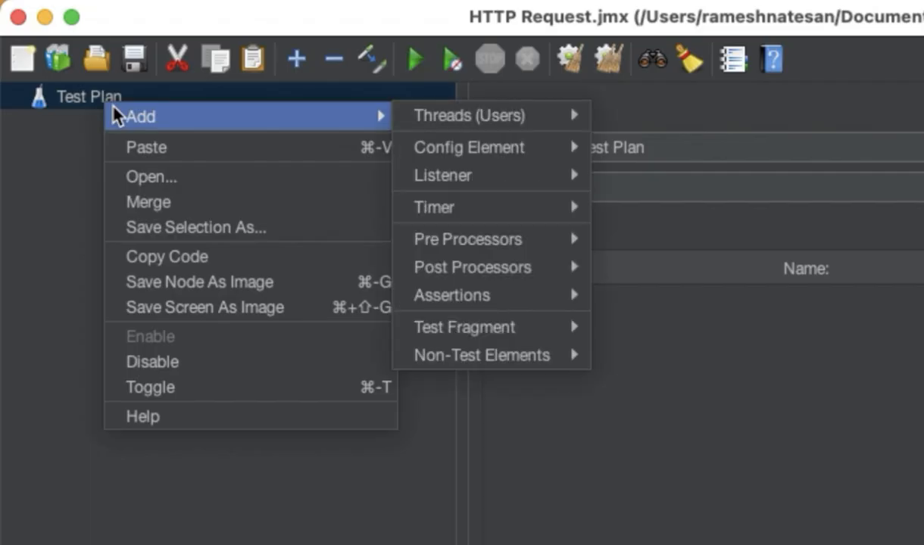
mouse_move(454, 118)
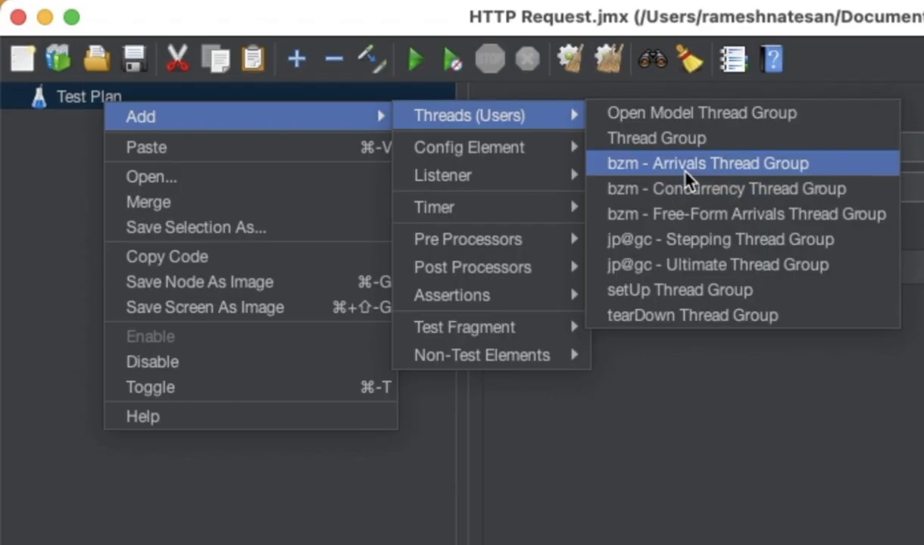
click(673, 170)
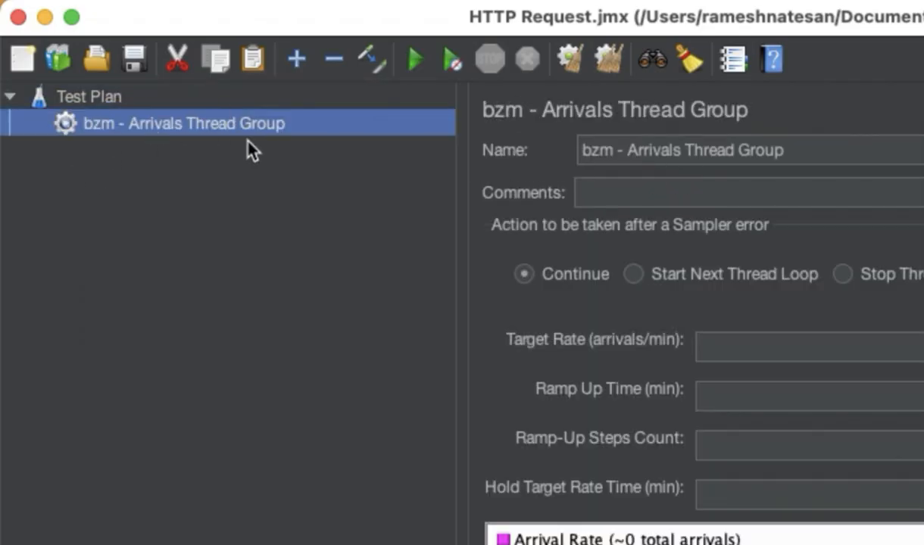
- Add an HTTP Request sampler to the bzm - Arrivals Thread Group
right_click(135, 129)
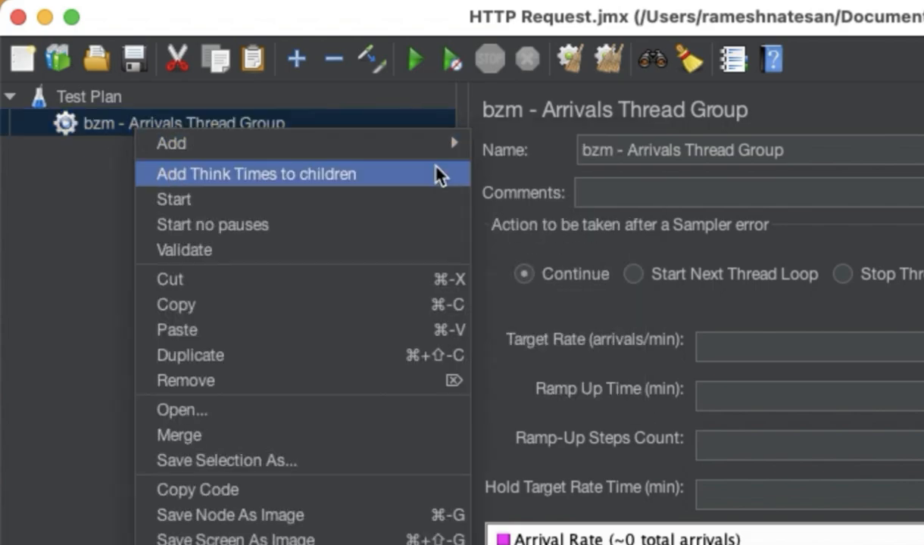
mouse_move(424, 145)
mouse_move(549, 185)
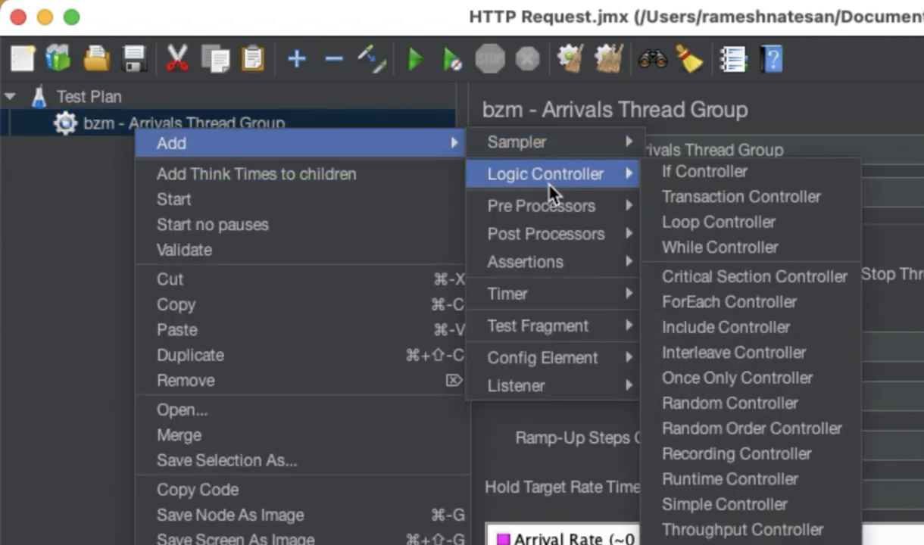
mouse_move(555, 150)
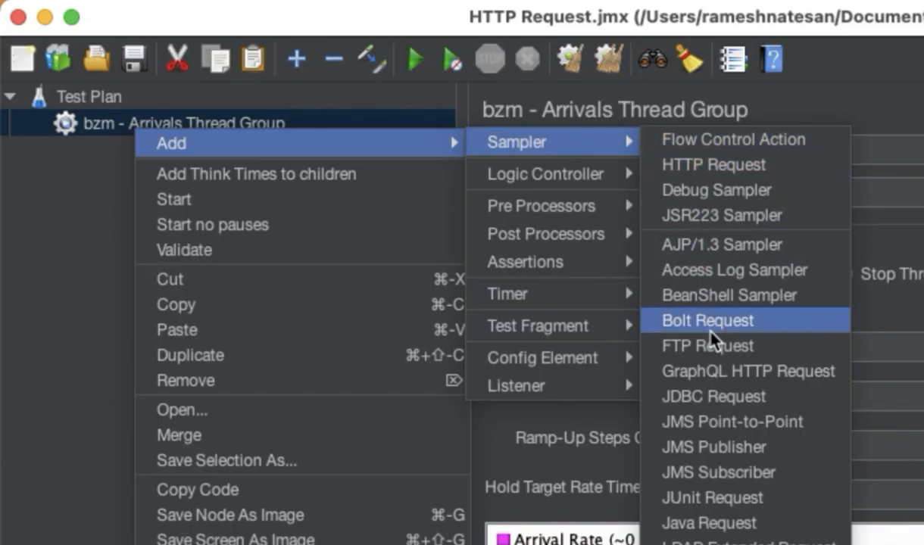
click(695, 165)
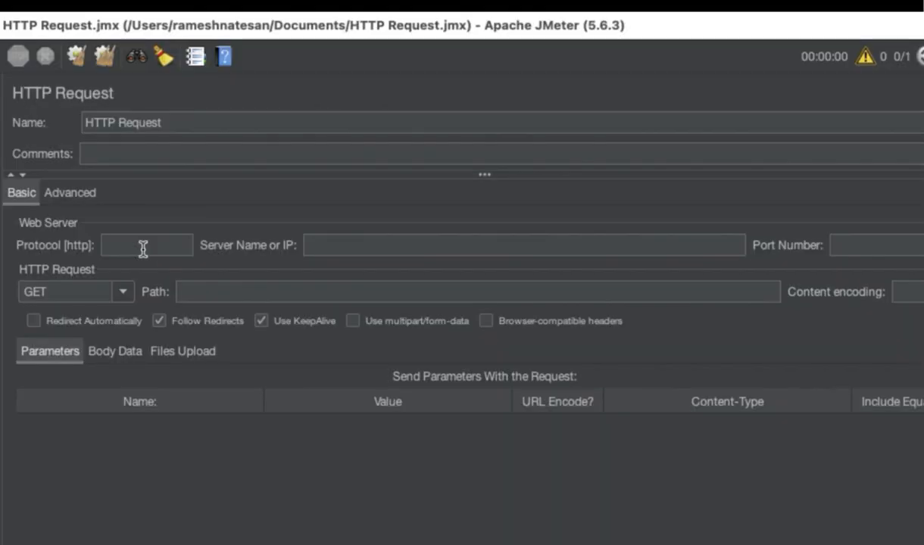
- Rename the HTTP Request sampler as GET Toda Data
click(143, 249)
drag(173, 119, 55, 131)
text(T)
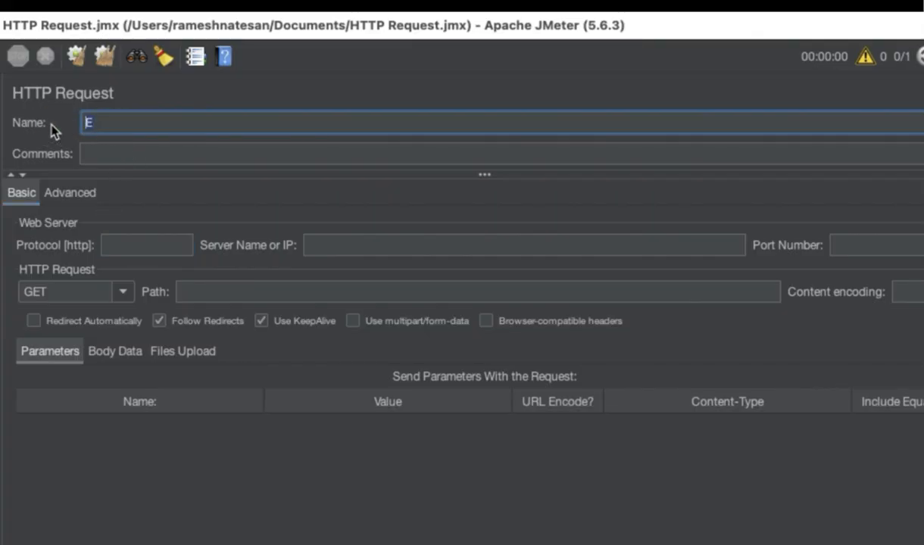
key(BackSpace)
text(T)
key(BackSpace)
click(124, 121)
text(GET Toda Data)
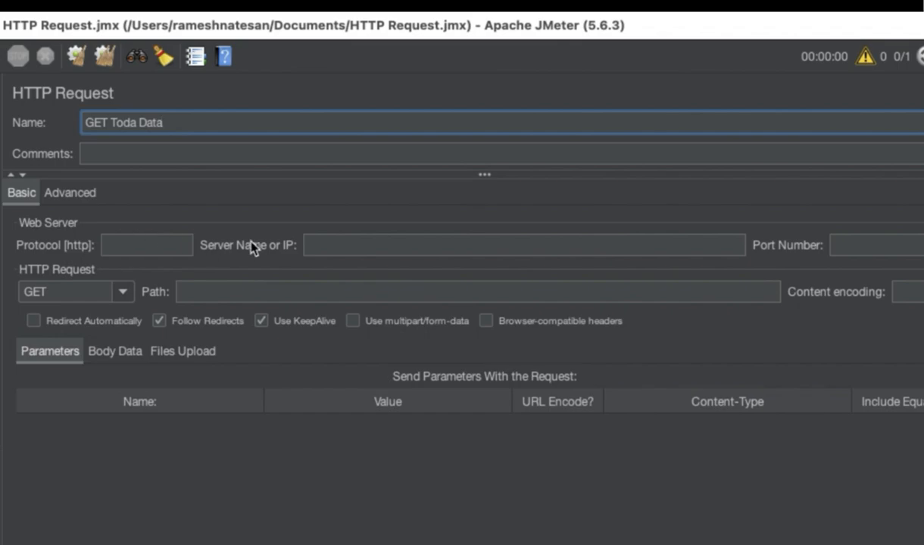
- Copy the host from the browser and paste jsonplaceholder.typicode.com as the server name
click(315, 243)
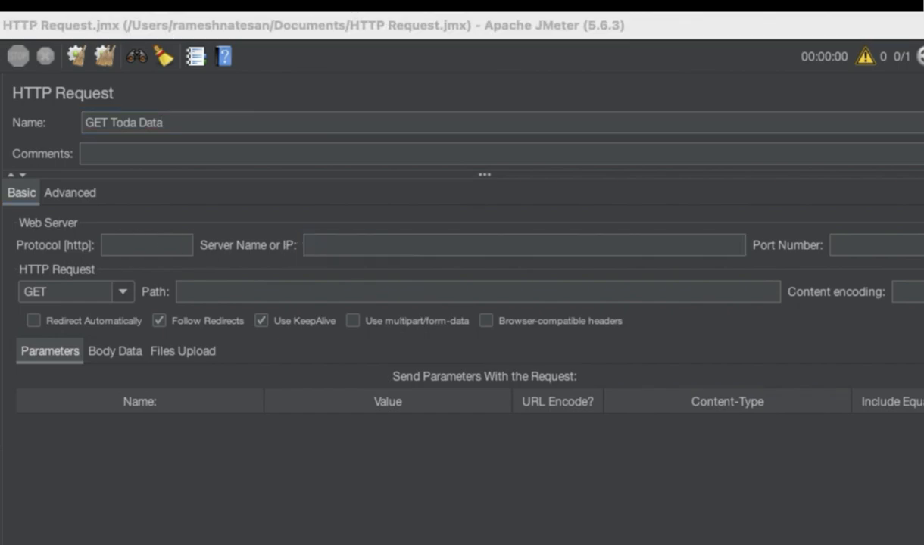
key(super+Tab)
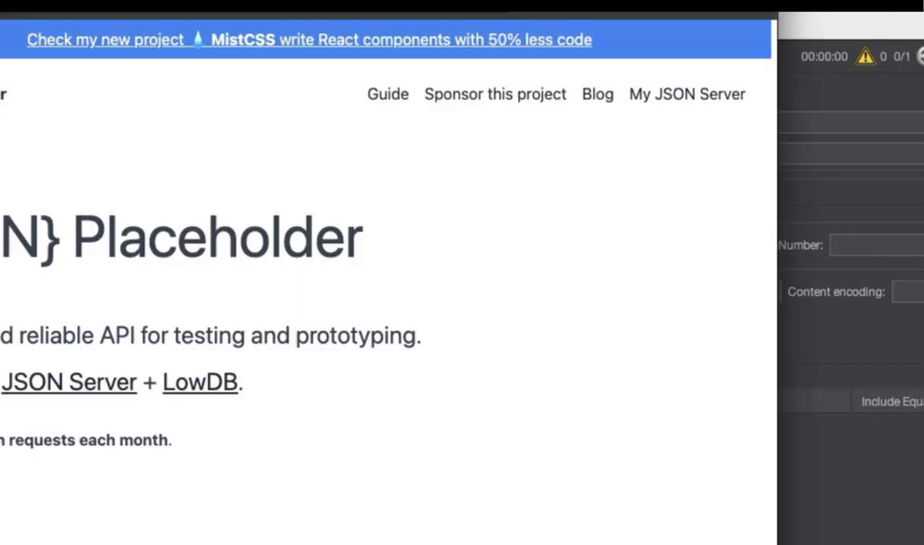
key(super+Tab)
click(456, 245)
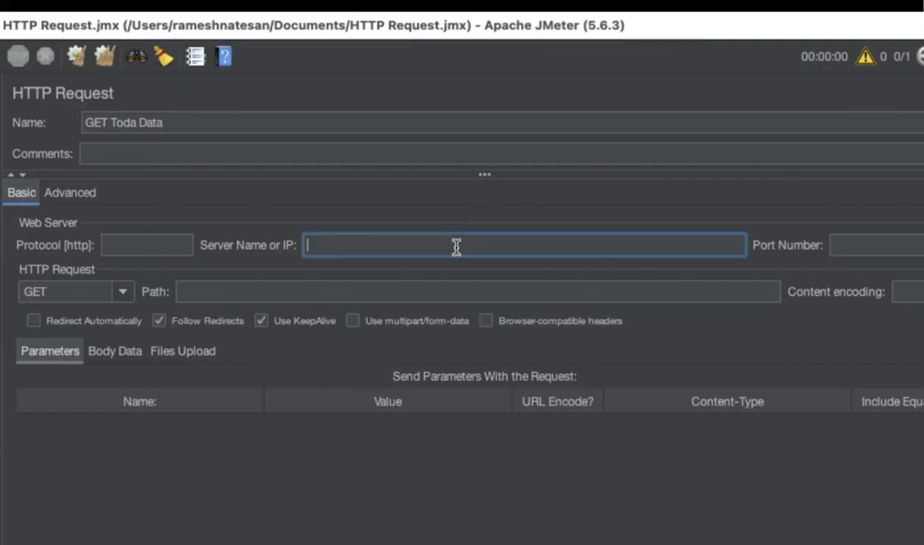
text(jsonplaceholder.typicode.com)
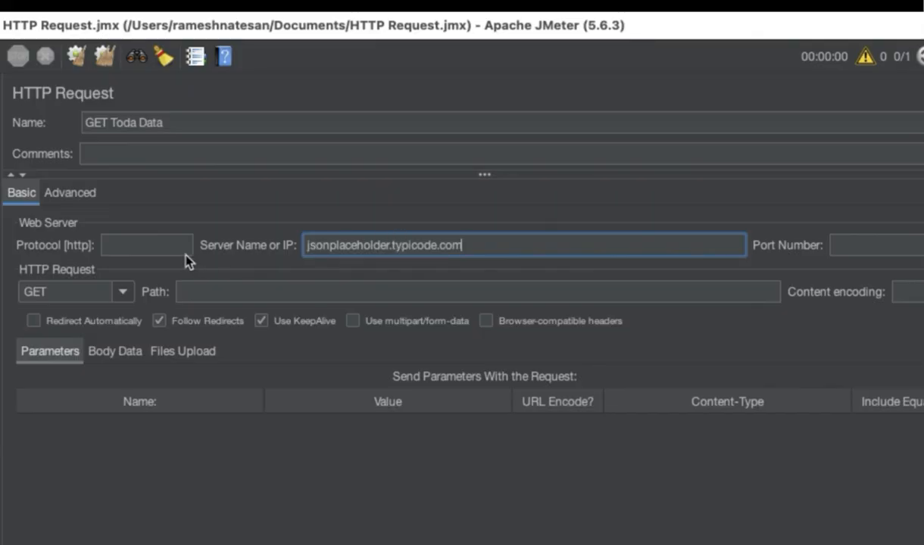
- Set the request protocol to https
click(157, 246)
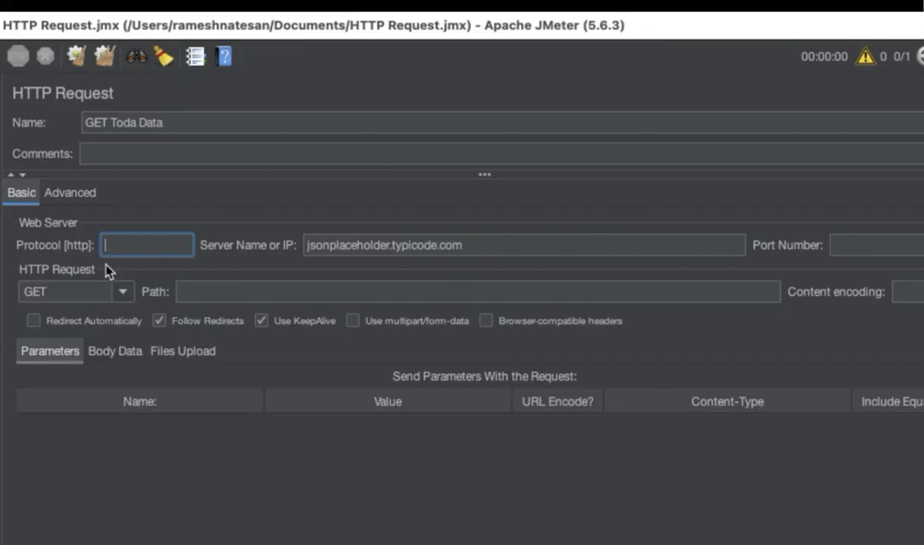
text(https)
click(355, 243)
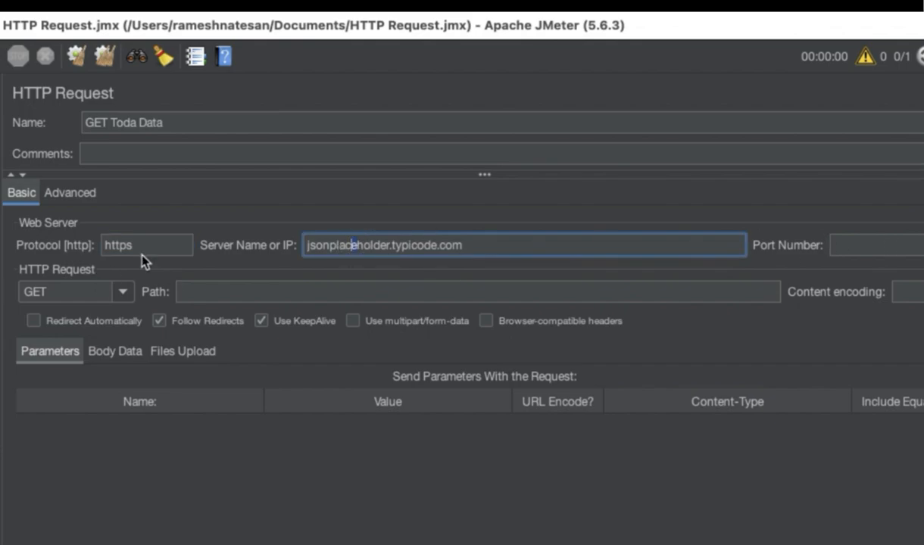
double_click(105, 245)
click(471, 251)
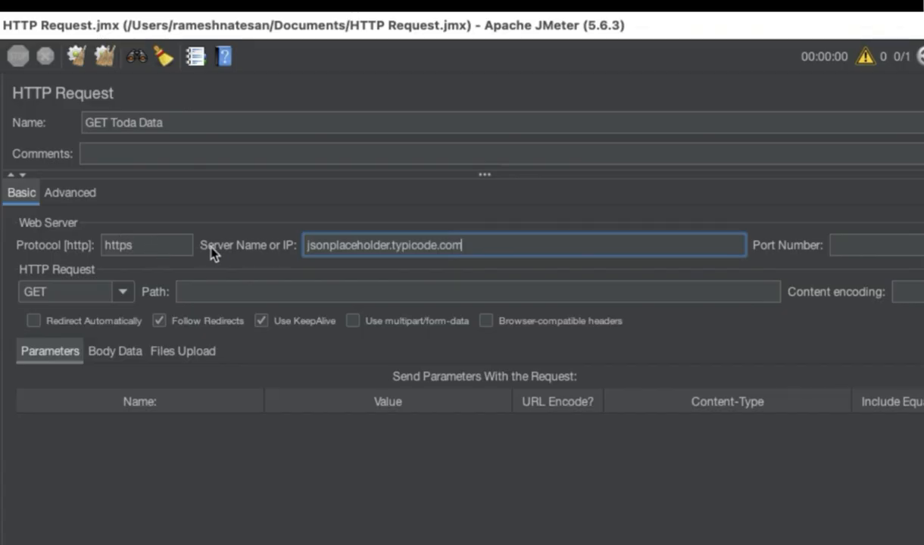
click(104, 243)
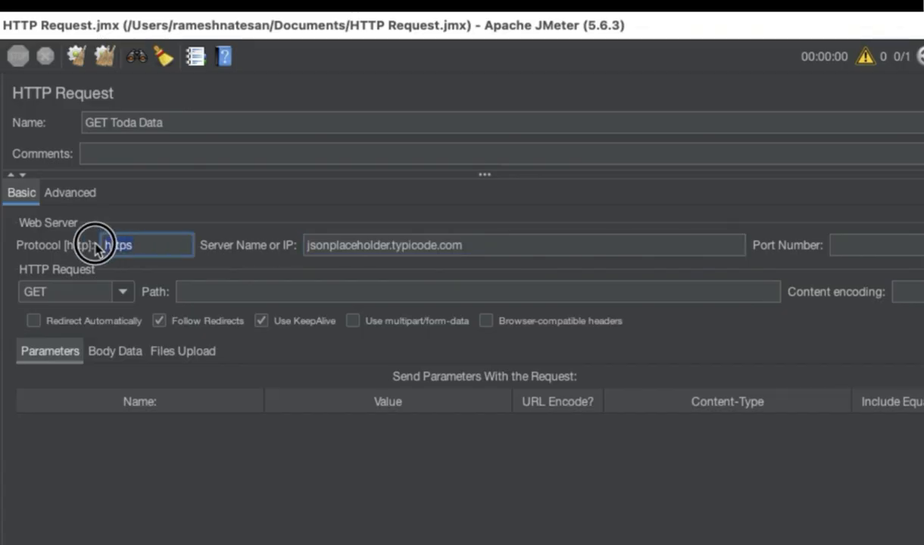
click(865, 246)
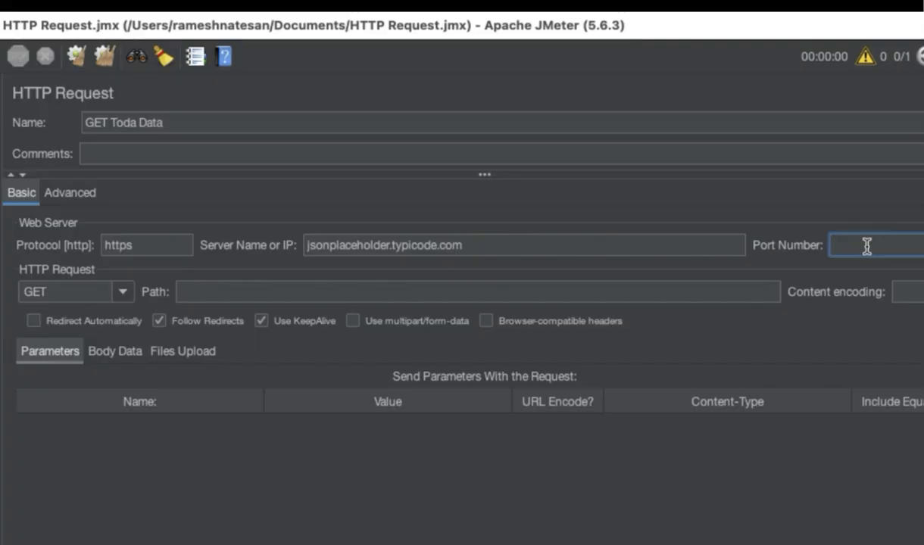
text(443)
key(BackSpace)
key(BackSpace)
key(BackSpace)
drag(146, 242, 83, 252)
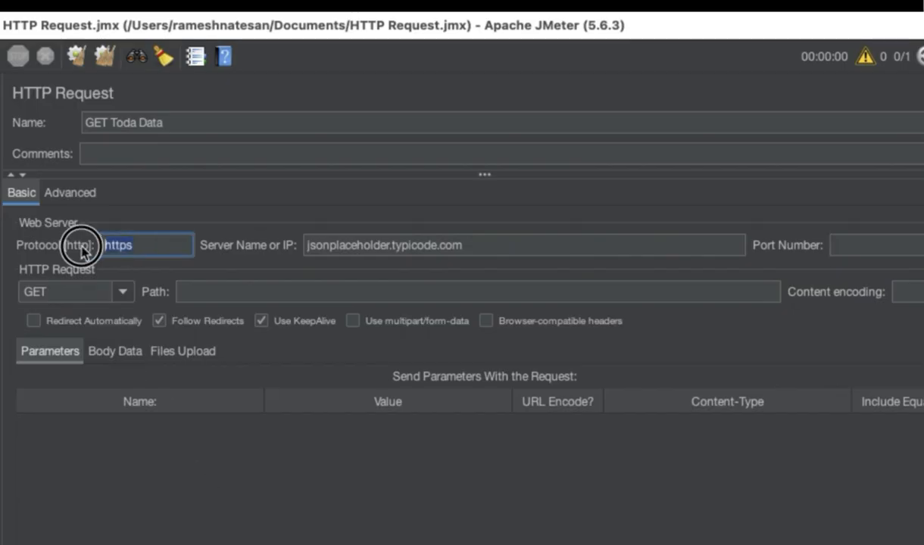
click(141, 246)
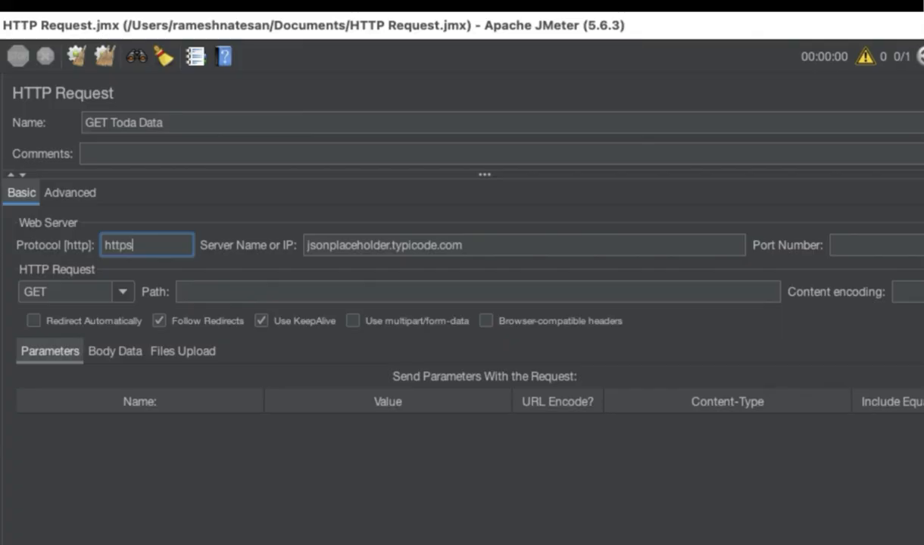
- Open the request method list and choose GET
click(123, 292)
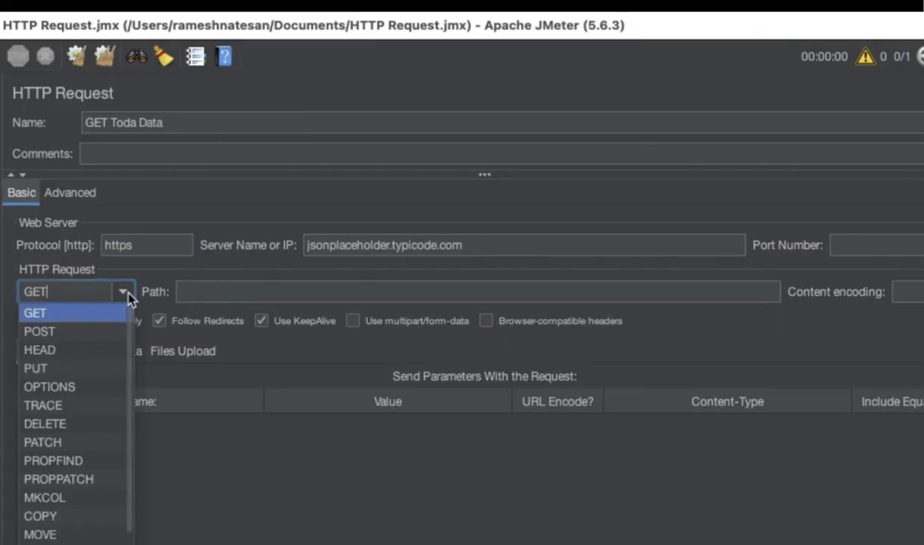
click(127, 295)
click(126, 294)
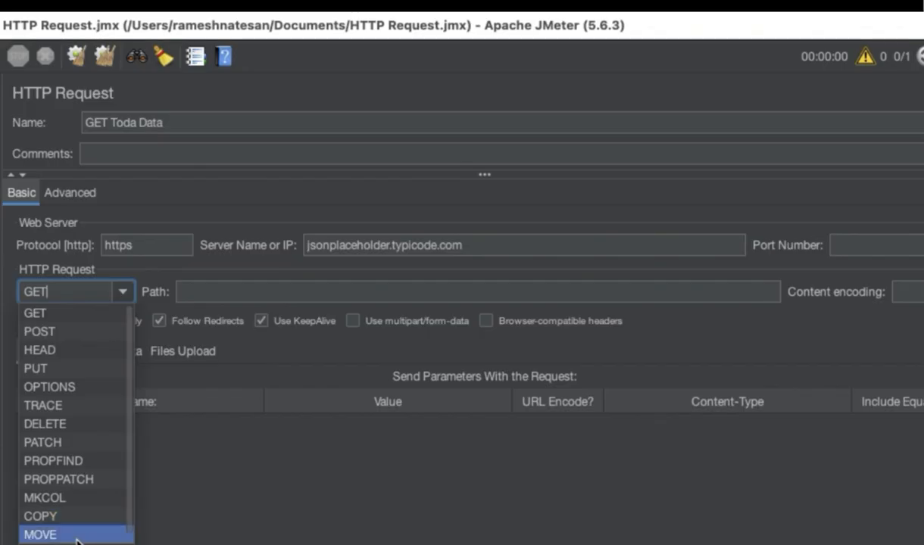
scroll(70, 533, down, 1)
scroll(83, 439, up, 1)
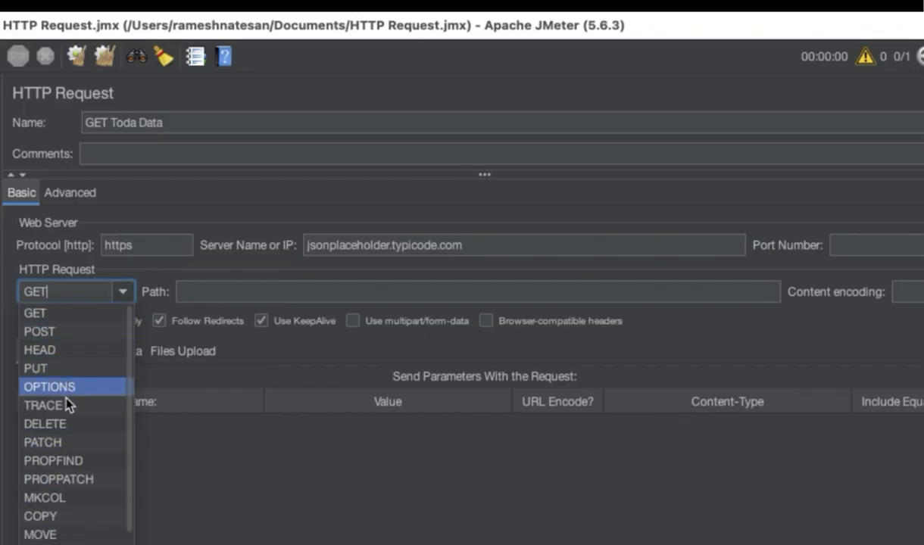
click(59, 313)
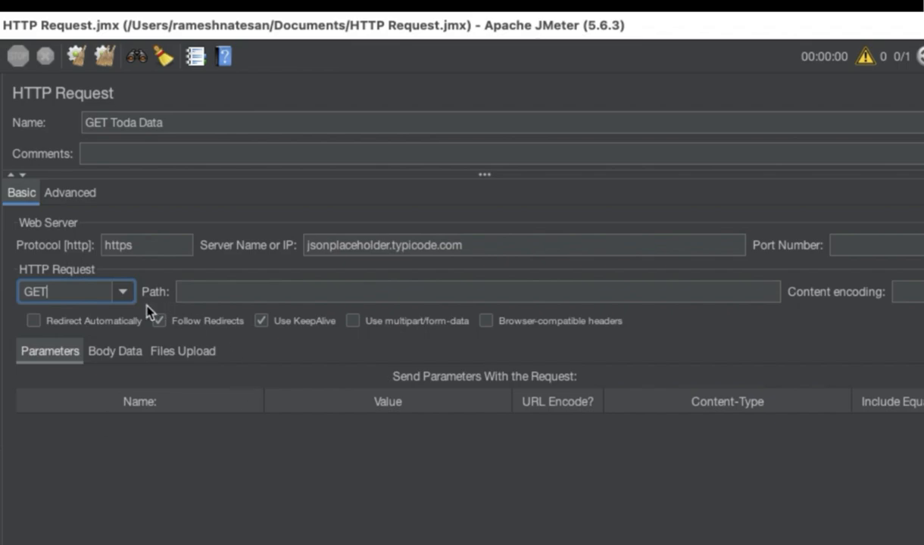
- Set the request path to /todos/1
click(278, 290)
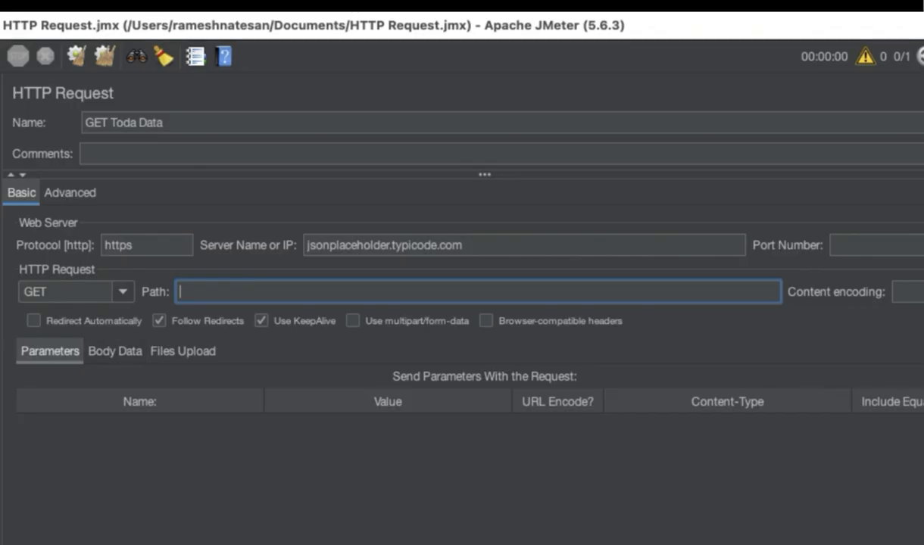
text(/todos/1)
drag(289, 295, 184, 294)
click(472, 244)
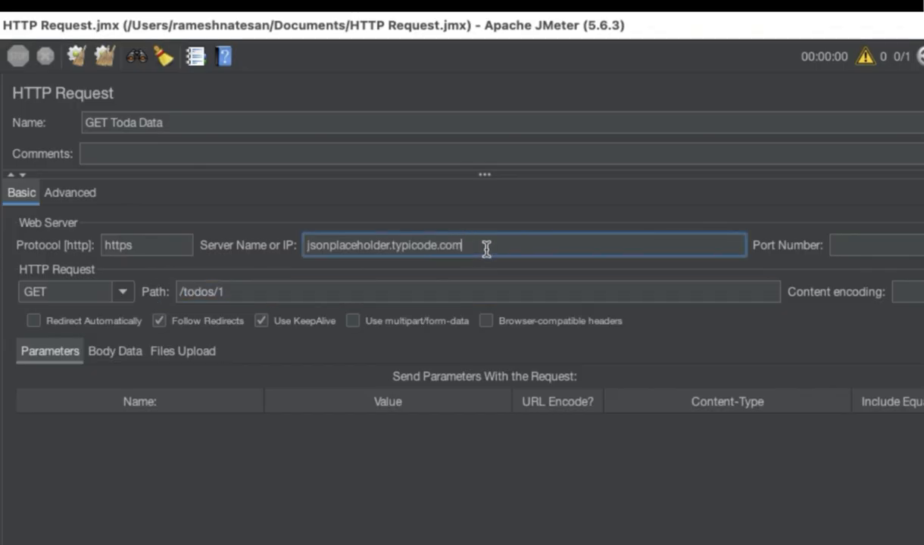
text(/todo)
key(BackSpace)
key(BackSpace)
key(BackSpace)
key(BackSpace)
key(BackSpace)
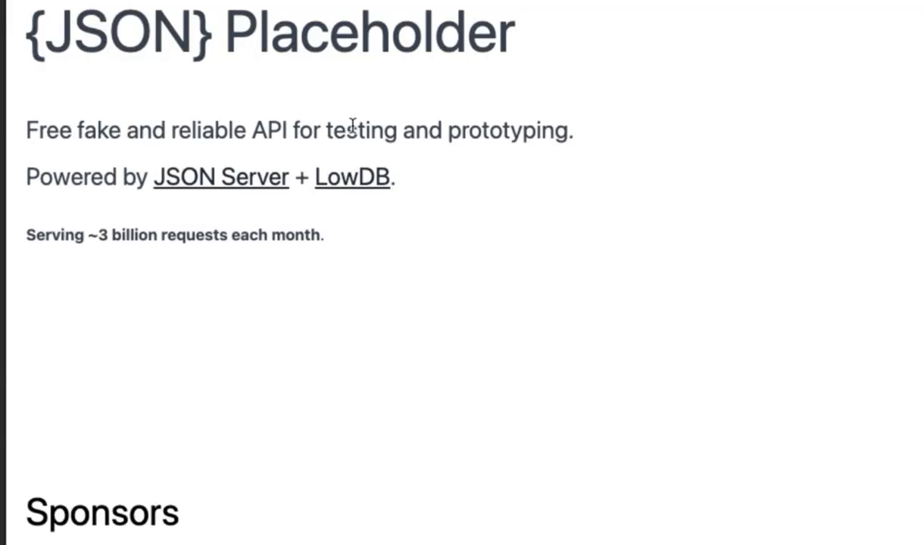
- Scroll the JSONPlaceholder page to the Try it example and select its request URL
scroll(349, 150, down, 9)
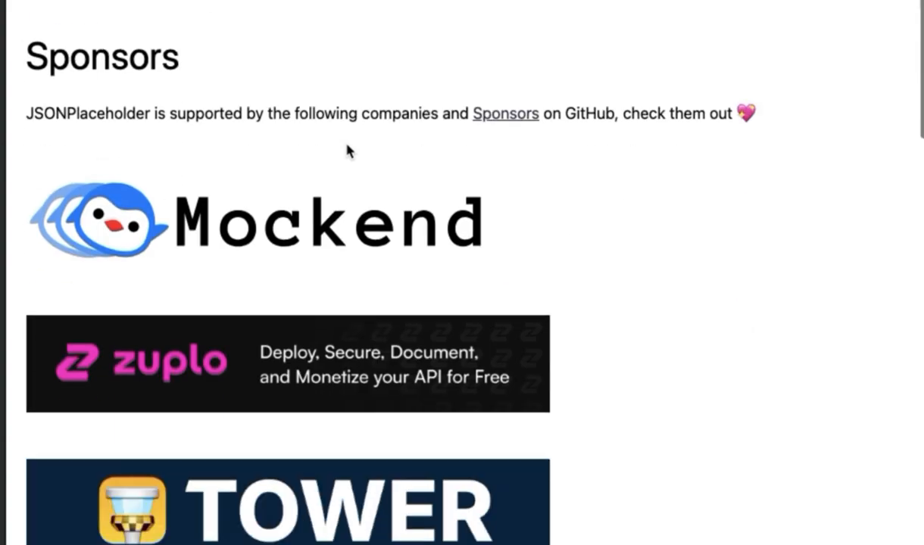
scroll(348, 152, up, 6)
scroll(325, 156, up, 3)
scroll(299, 193, down, 10)
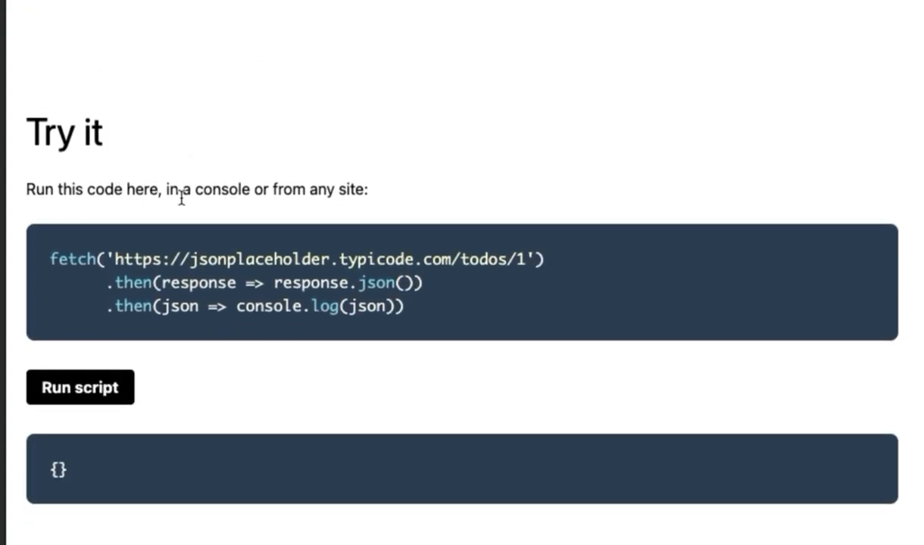
drag(115, 258, 526, 259)
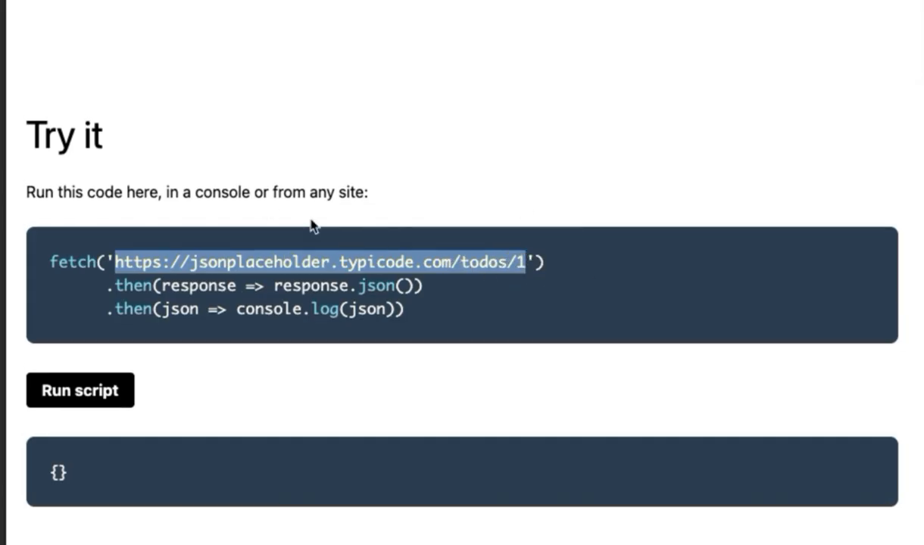
- Compare the protocol, host and path of the Try it example URL with the request's protocol, server and path fields
click(209, 272)
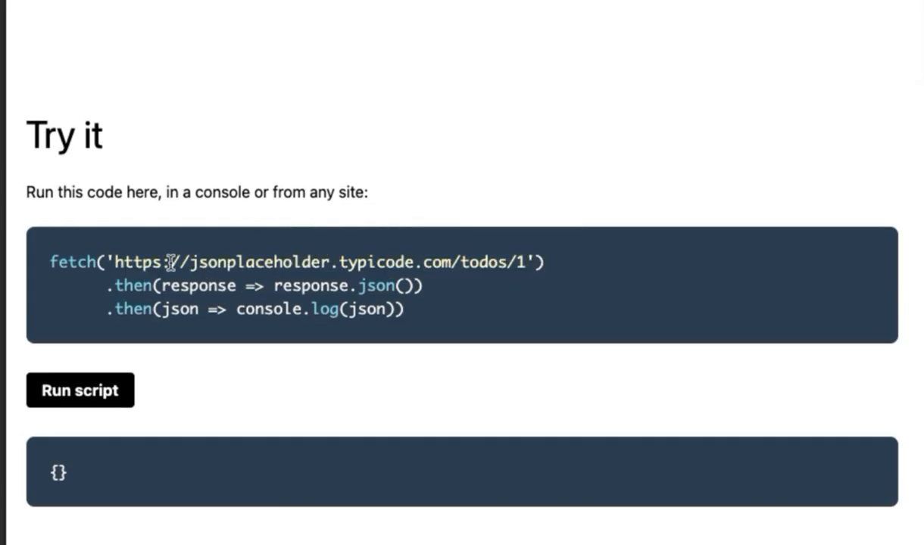
drag(162, 259, 114, 260)
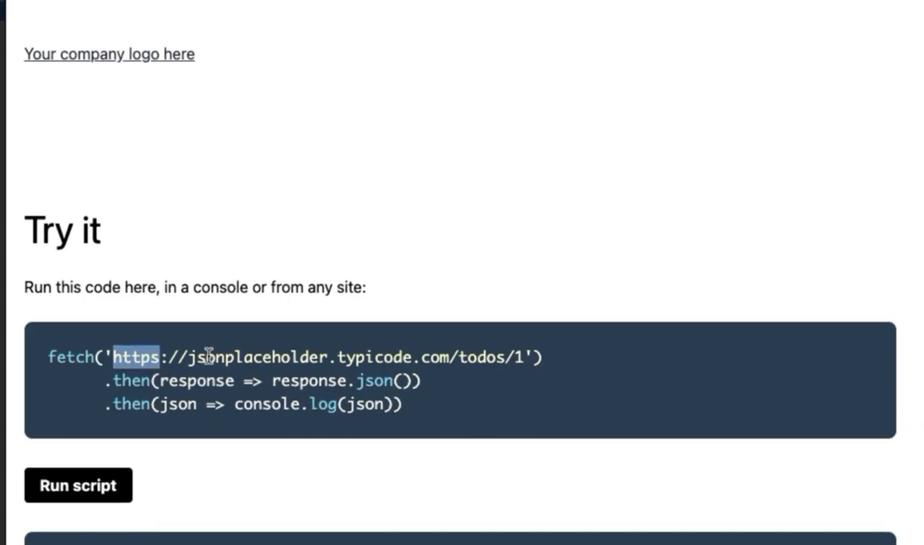
drag(189, 356, 532, 363)
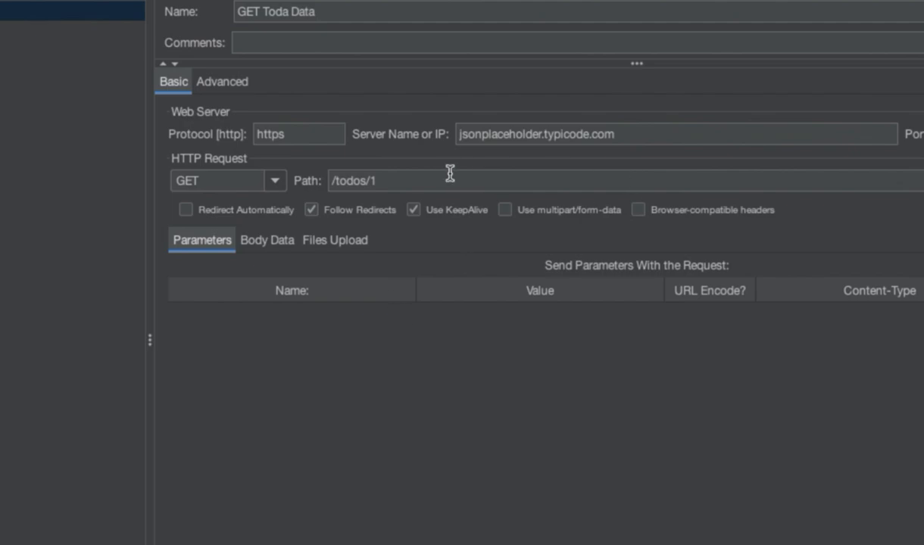
click(385, 182)
drag(385, 183, 326, 185)
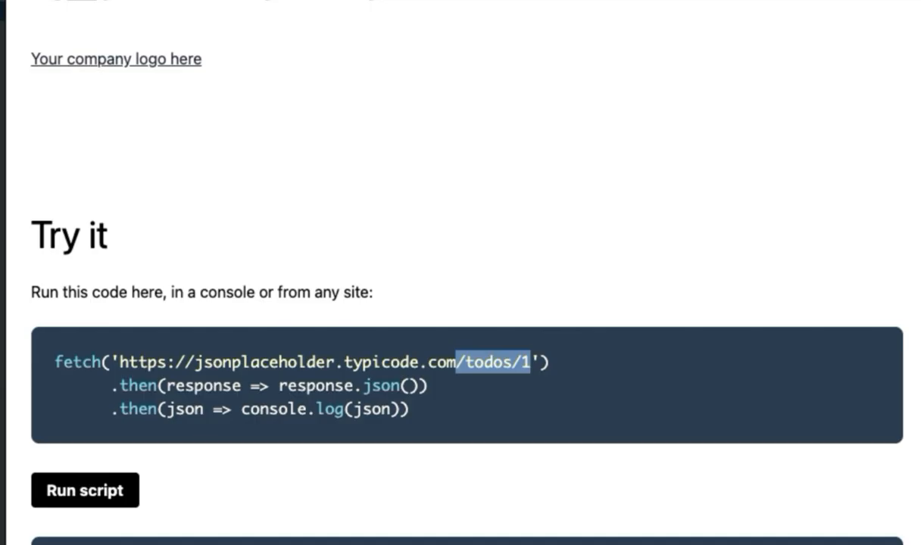
drag(456, 362, 195, 362)
click(462, 359)
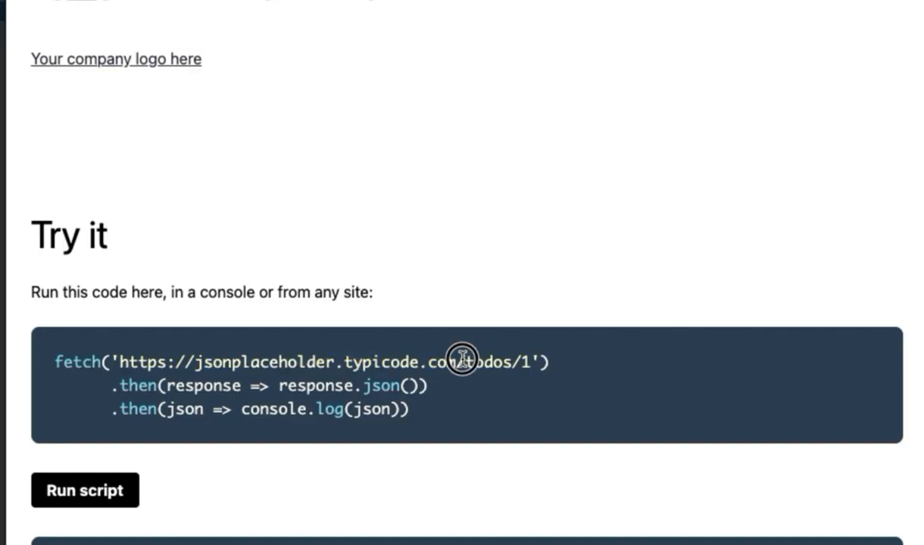
drag(462, 359, 545, 361)
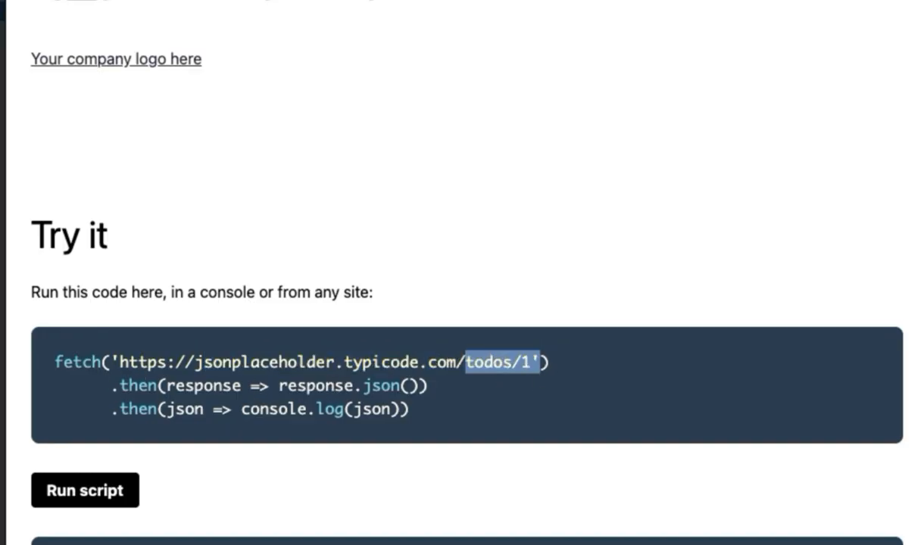
drag(120, 361, 511, 362)
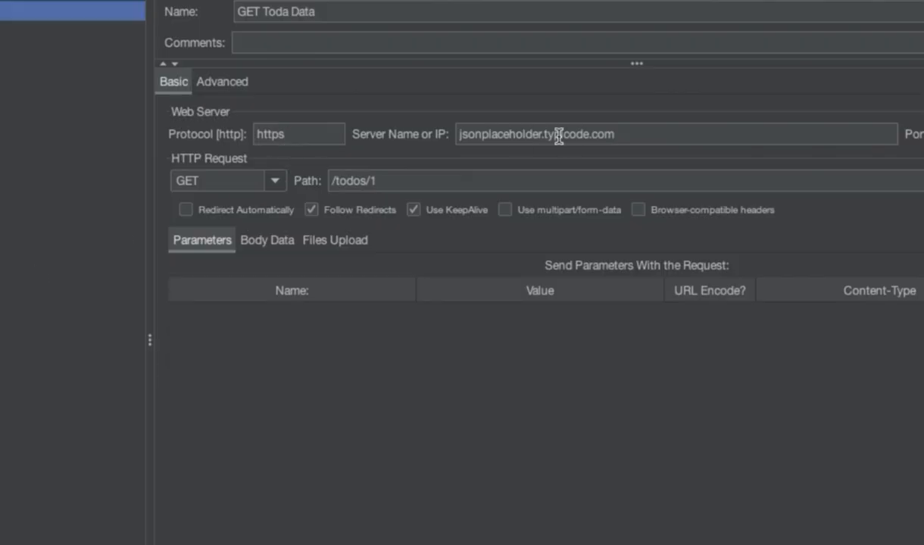
drag(385, 178, 330, 179)
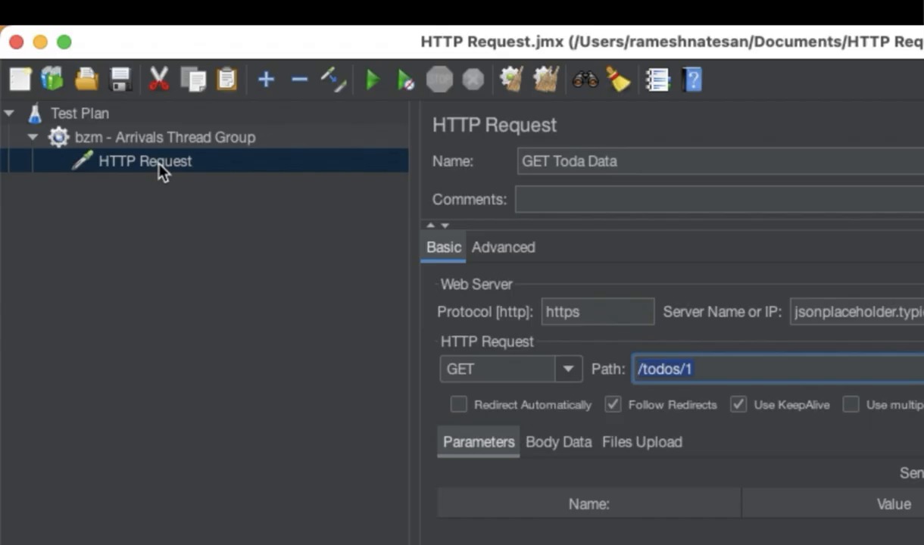
click(157, 163)
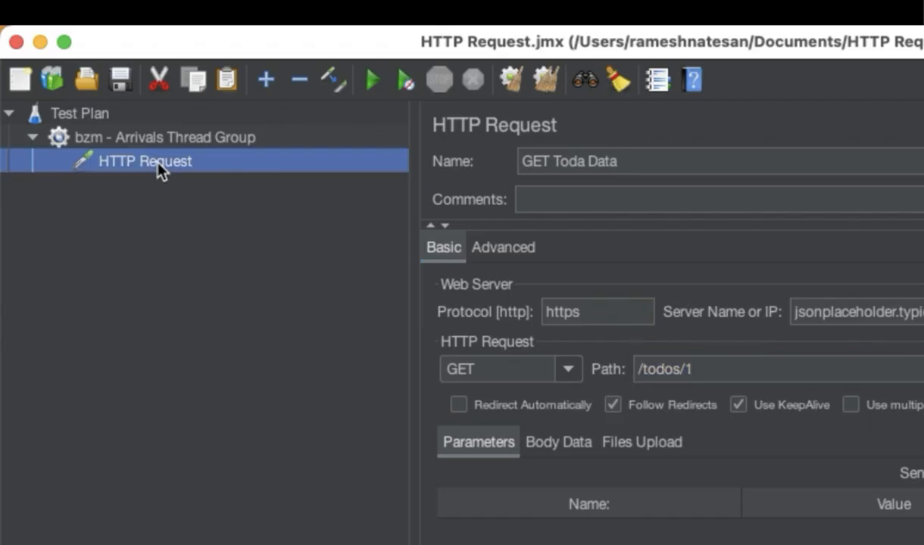
right_click(158, 164)
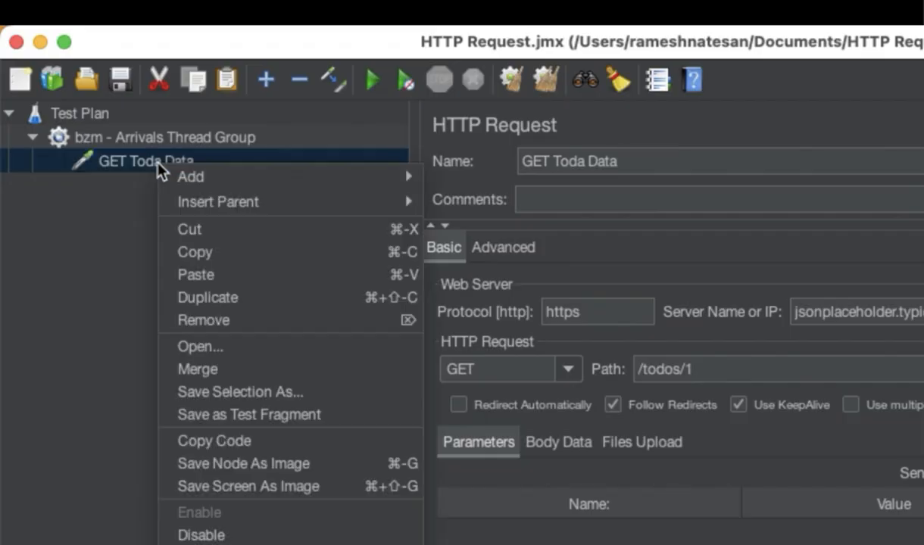
click(136, 165)
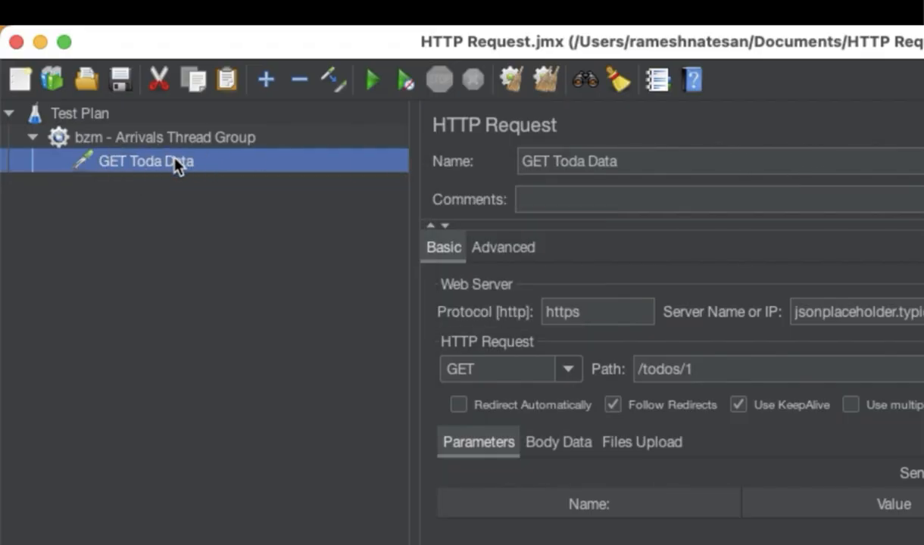
- Add an HTTP Header Manager config element under the GET Toda Data request
right_click(176, 166)
mouse_move(223, 176)
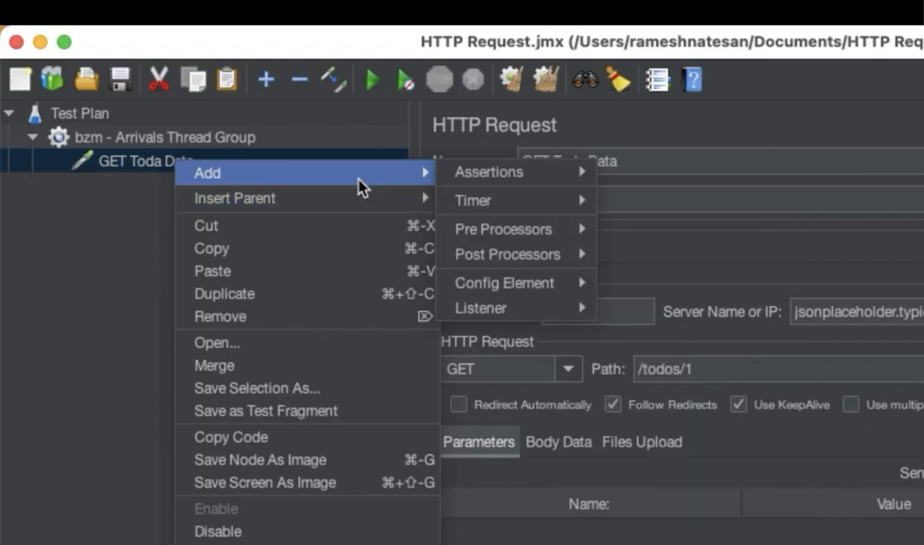
mouse_move(544, 281)
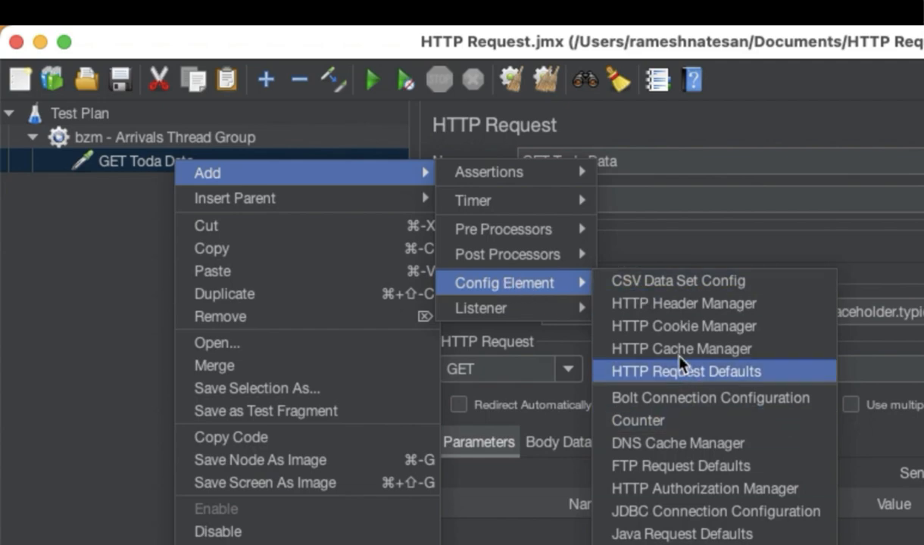
click(697, 309)
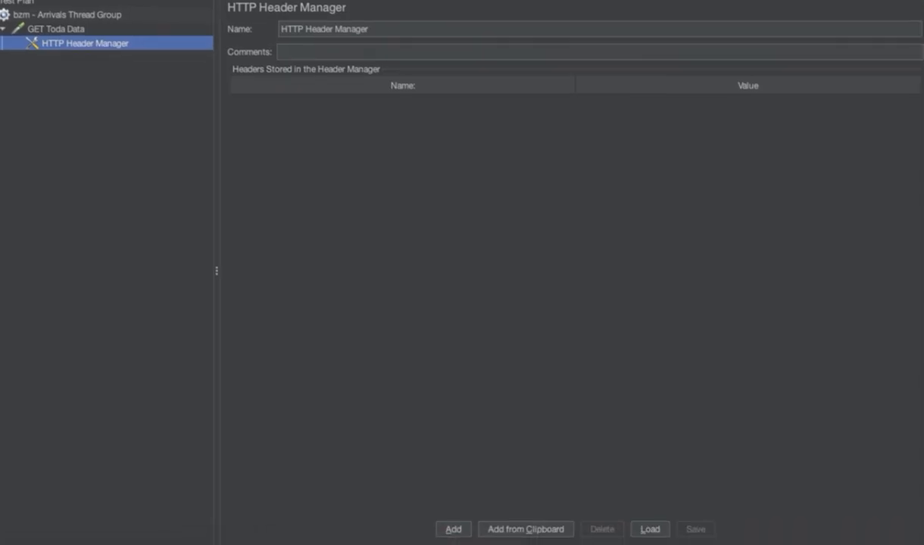
- Add a new header row in the Header Manager and paste the clipboard into its name cell
click(459, 530)
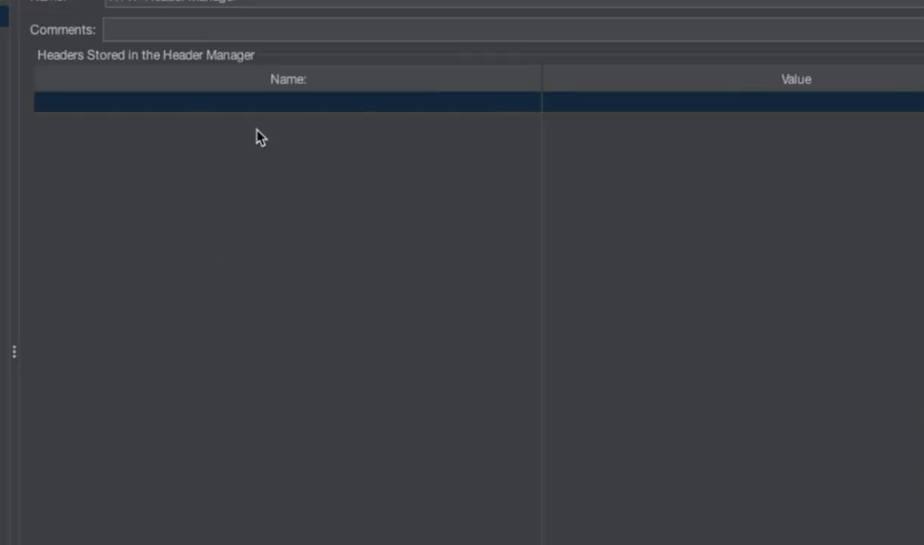
double_click(257, 104)
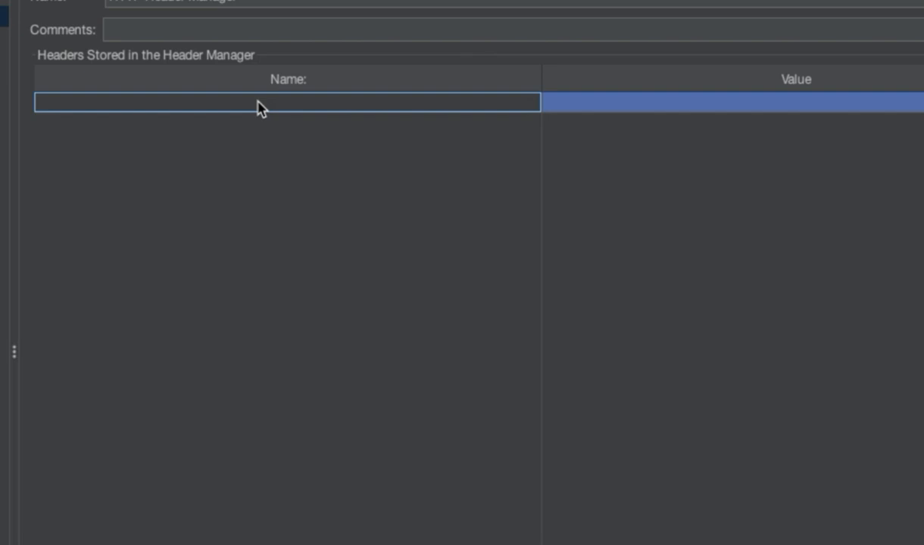
text(Content-Type)
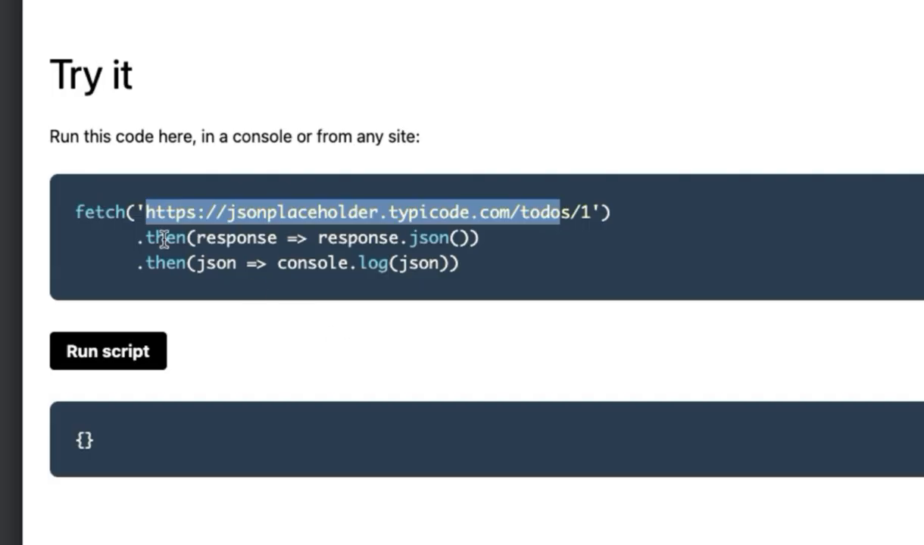
- Run the Try it script on the JSONPlaceholder page and select the returned JSON response
click(148, 224)
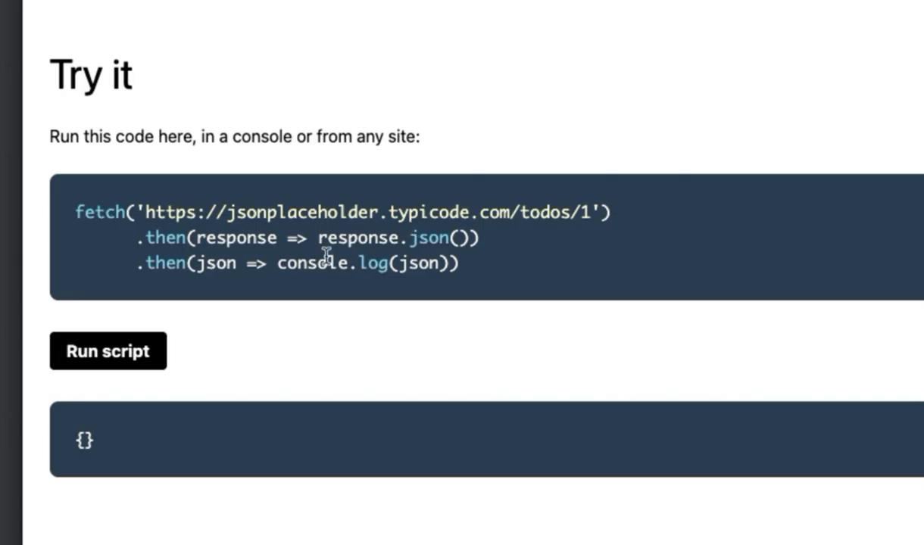
scroll(306, 310, down, 1)
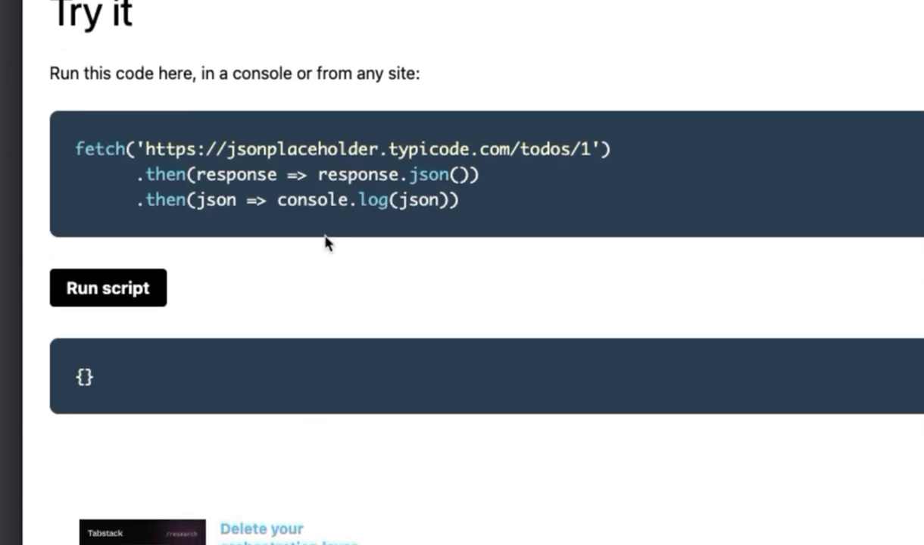
click(144, 297)
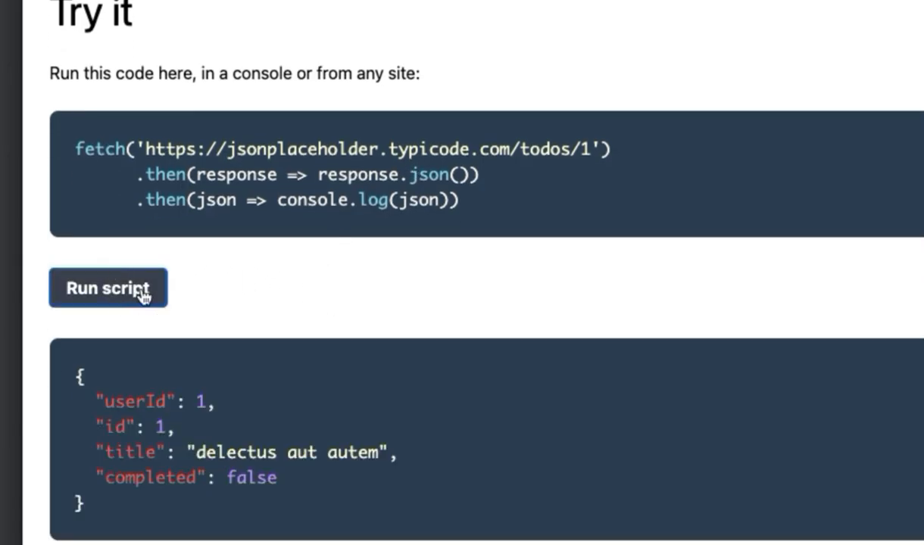
scroll(346, 299, down, 1)
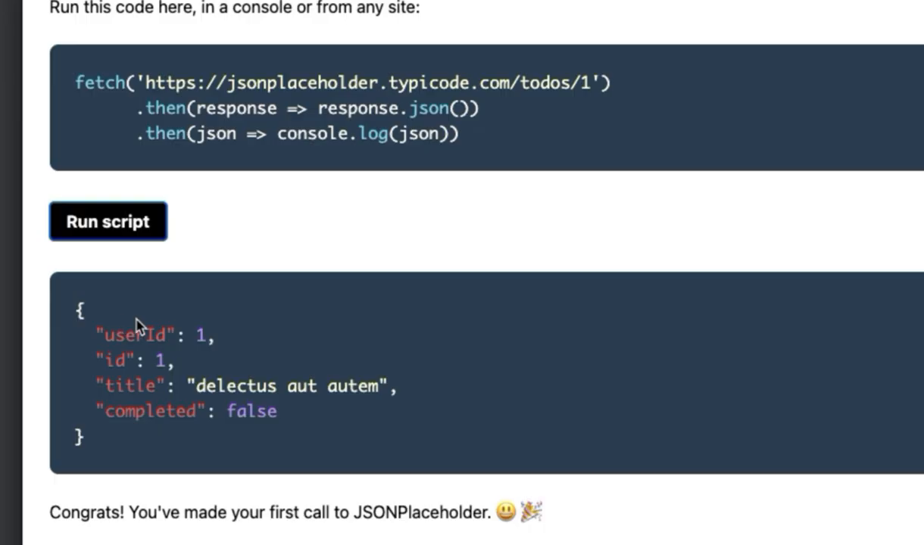
drag(74, 309, 105, 449)
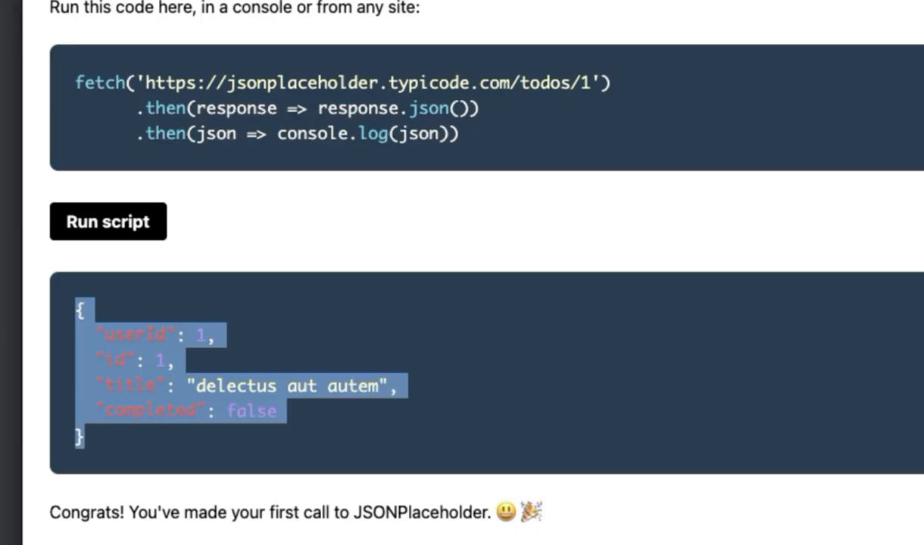
key(super+Tab)
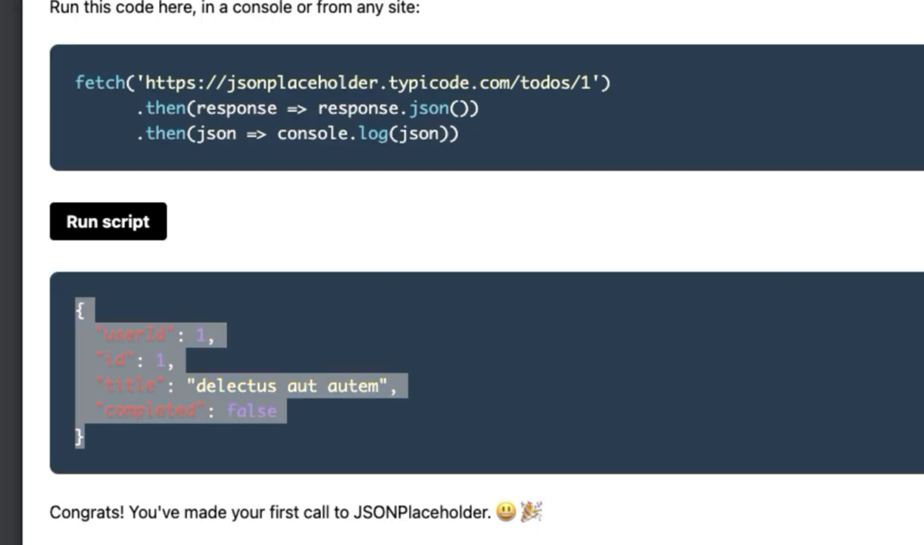
- Set the header row's name to Content-Type and its value to application/json
click(404, 351)
click(198, 371)
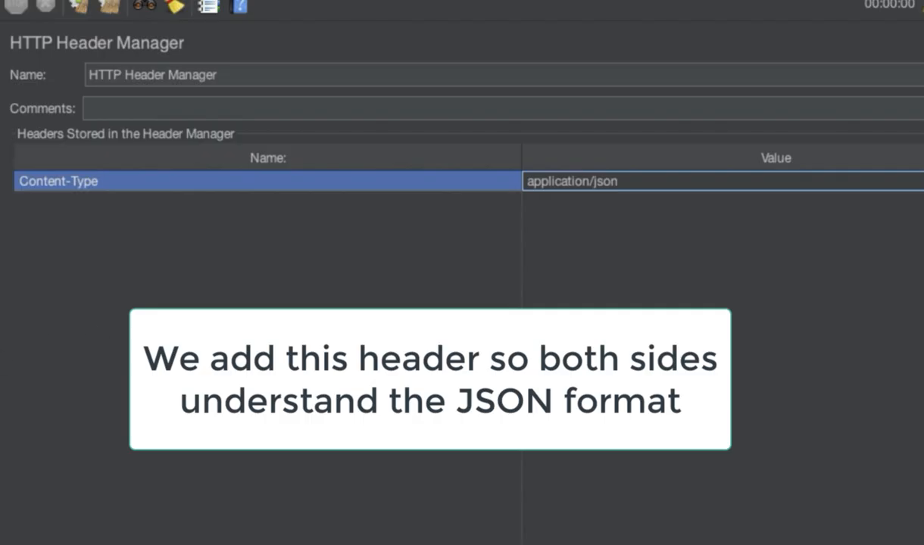
click(88, 180)
click(603, 194)
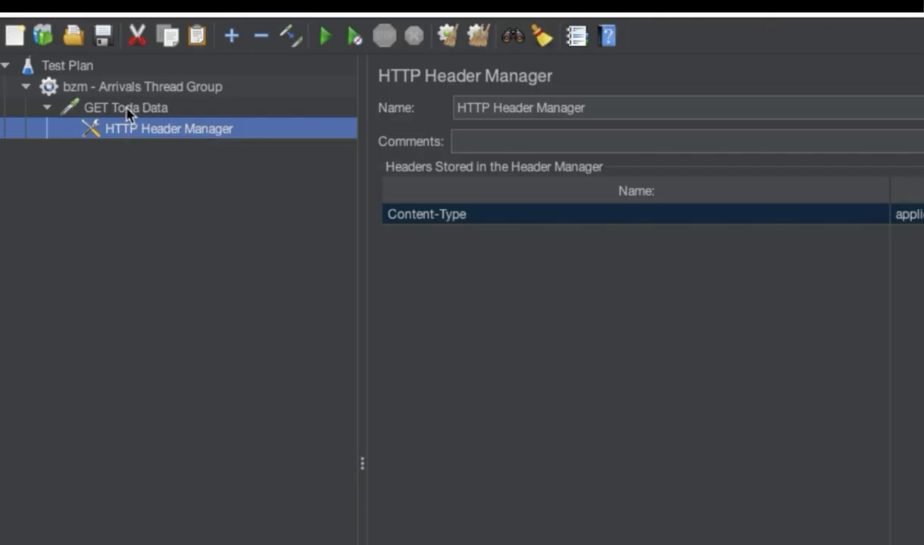
- Review the GET Toda Data request and its HTTP Header Manager settings in the test plan tree
click(129, 114)
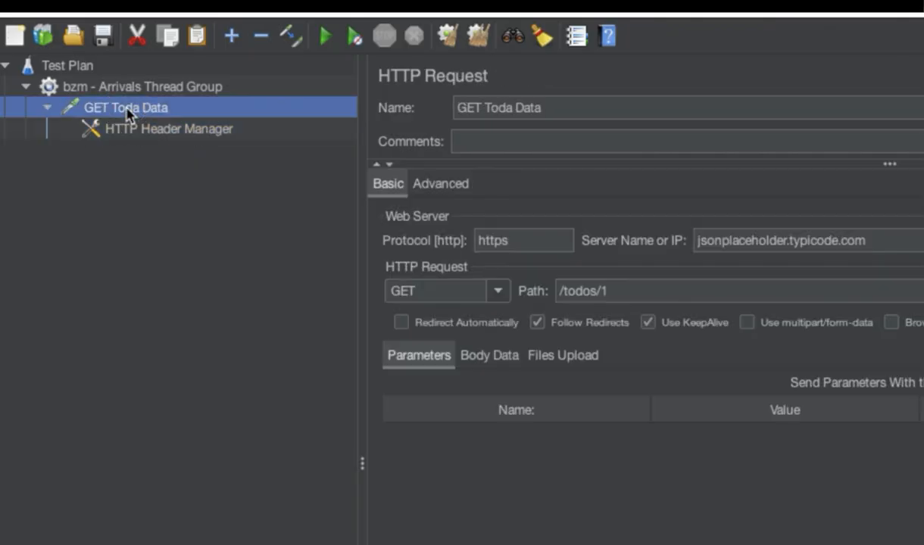
click(124, 140)
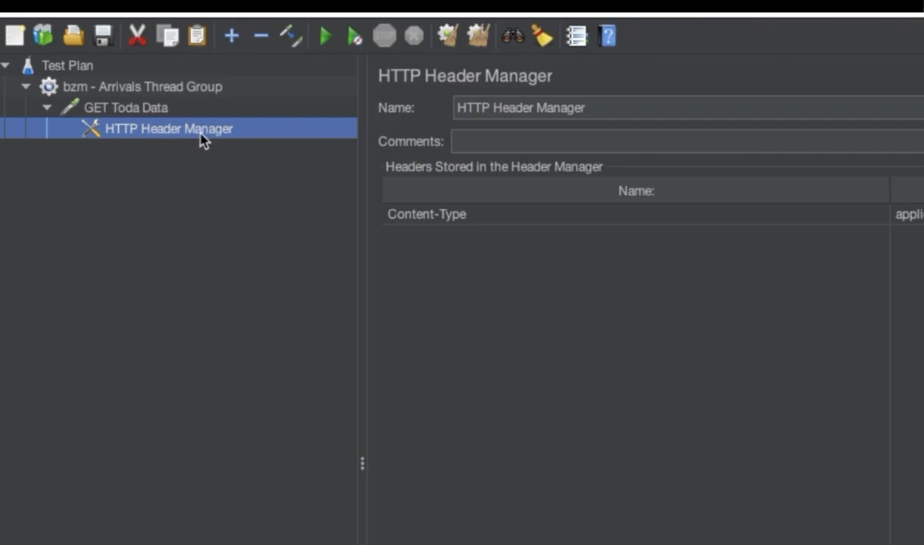
click(162, 114)
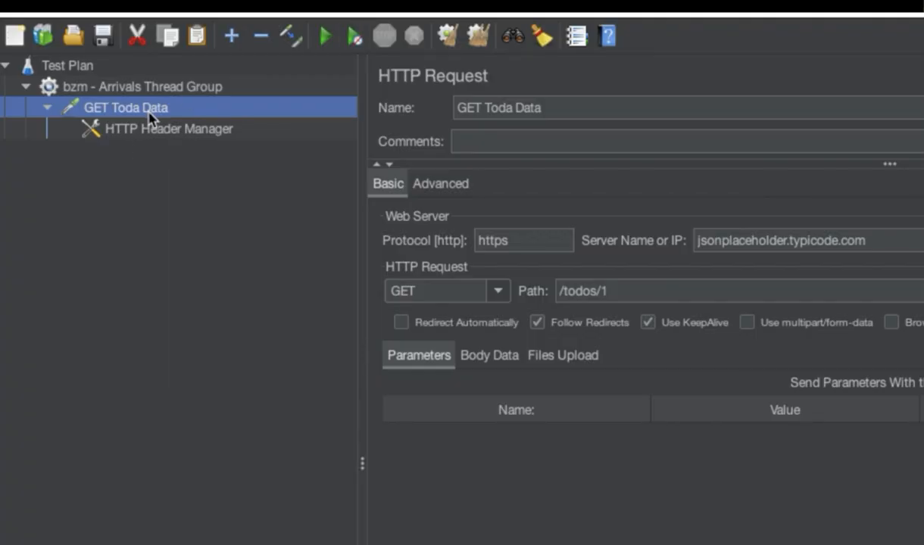
click(167, 136)
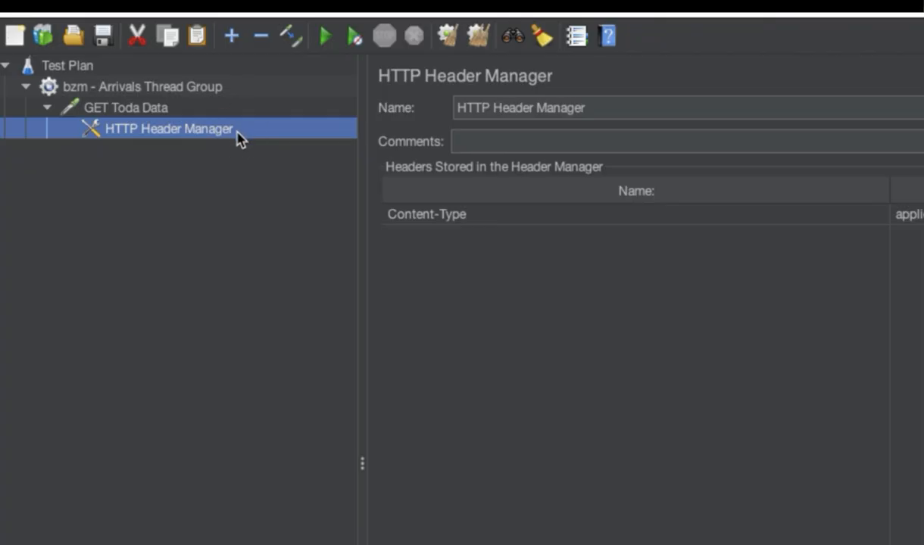
click(598, 212)
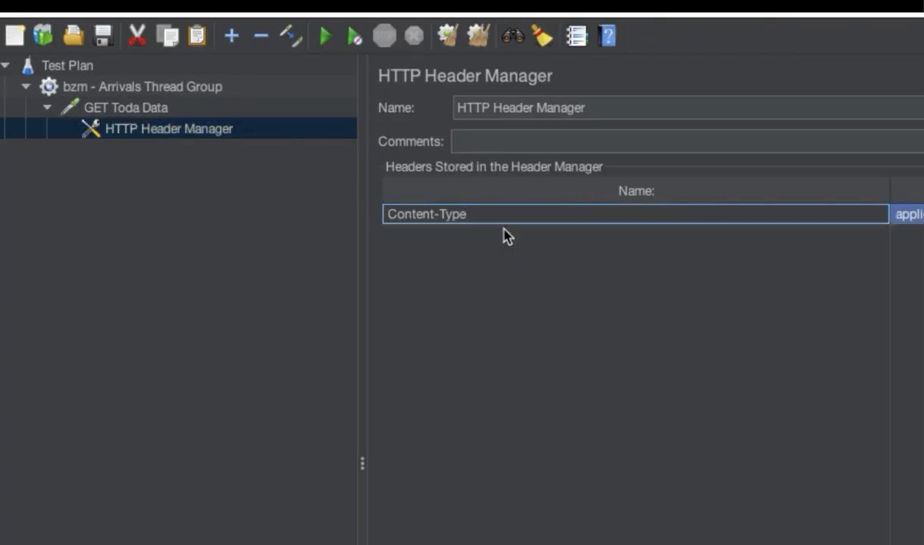
click(165, 111)
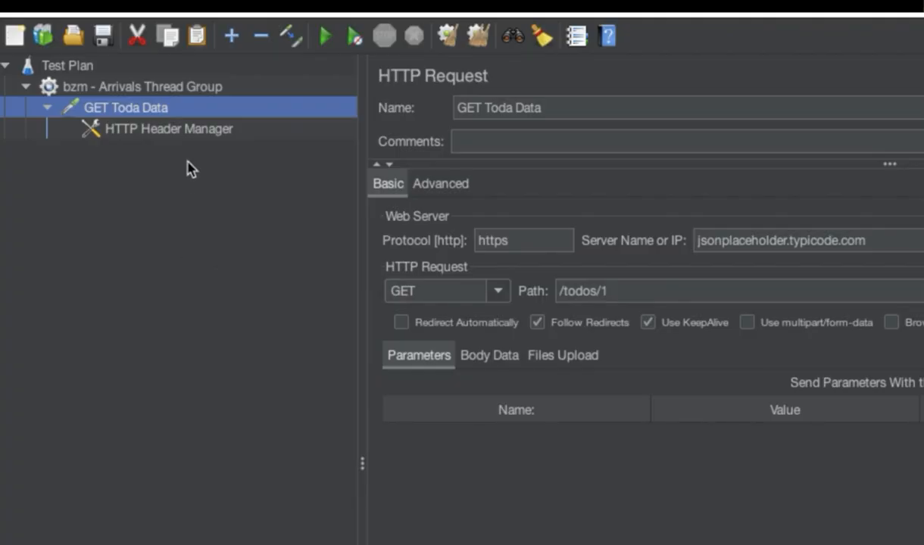
click(183, 128)
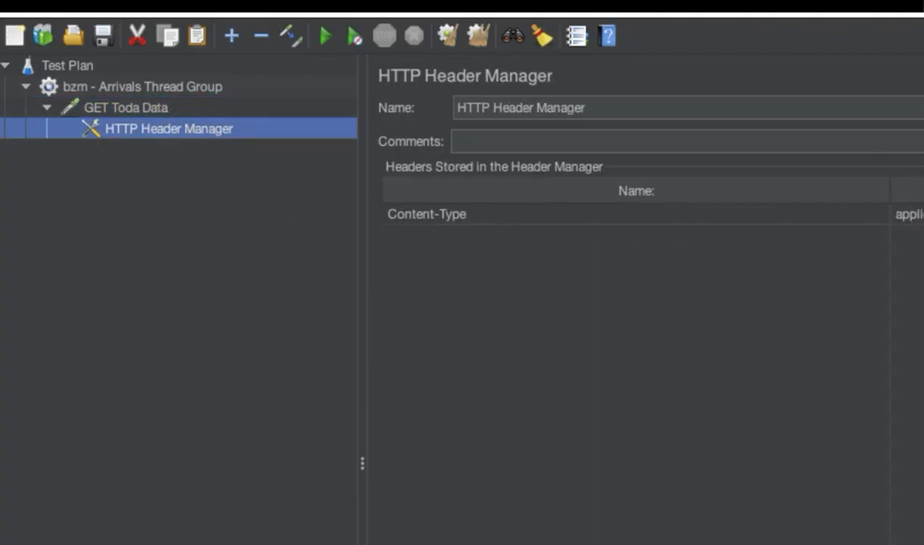
- Add a View Results Tree listener to the bzm - Arrivals Thread Group
click(126, 90)
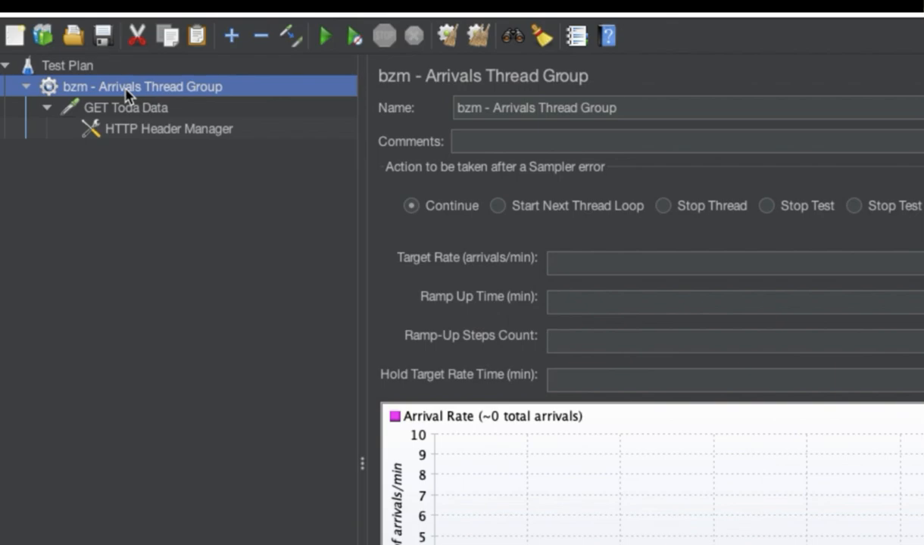
right_click(134, 92)
mouse_move(151, 104)
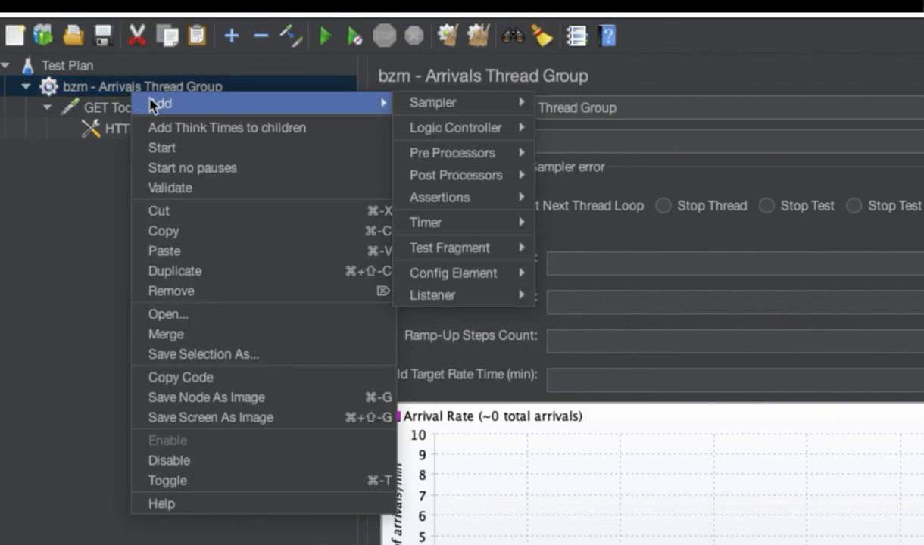
mouse_move(496, 301)
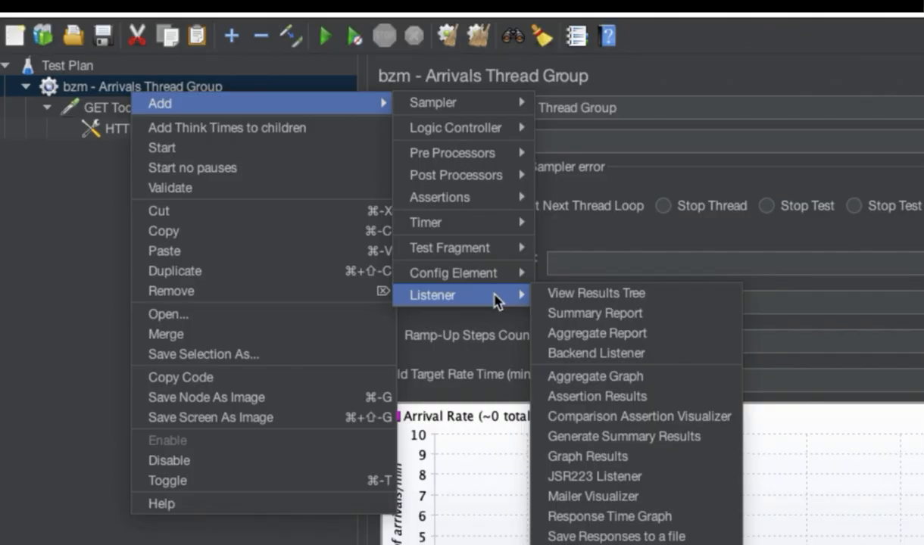
click(608, 301)
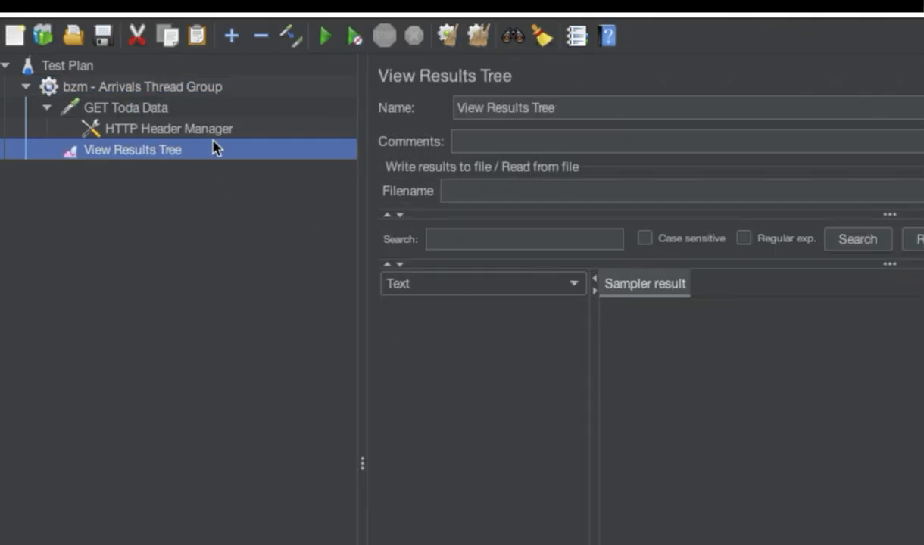
- Save the test plan, check its thread group, request, header manager and listener, and start the test run
click(103, 35)
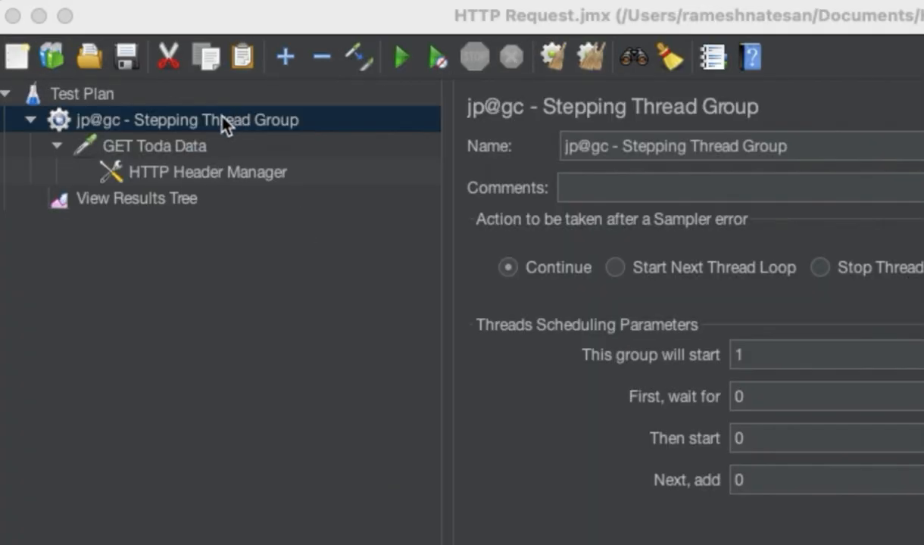
click(195, 120)
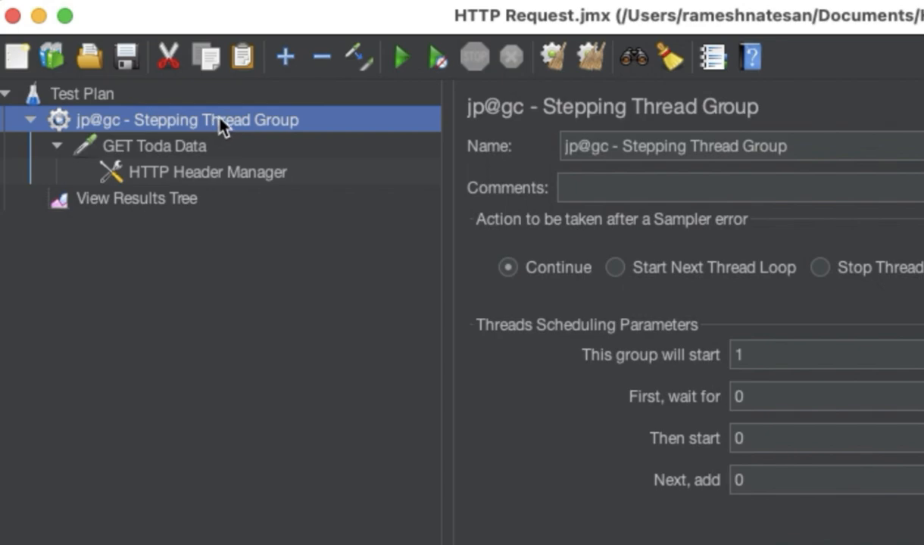
click(179, 147)
click(177, 174)
click(191, 199)
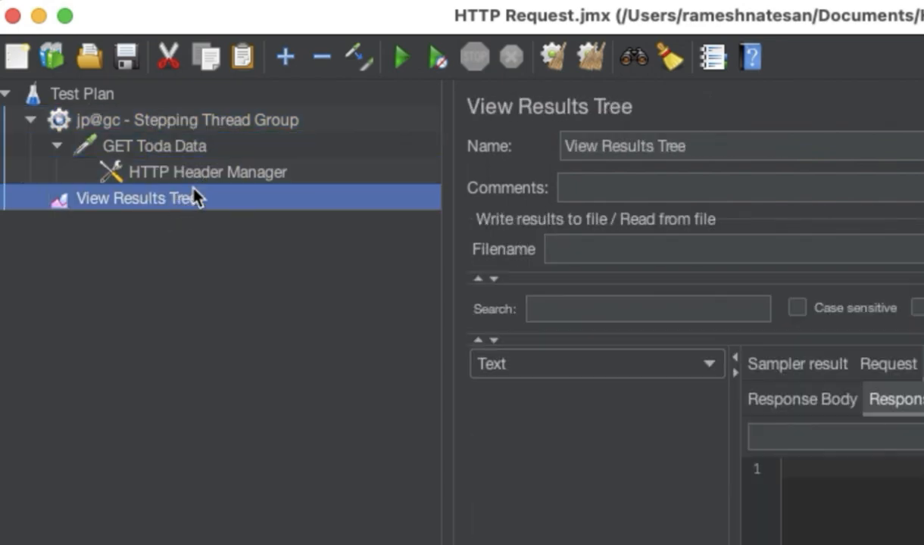
click(168, 139)
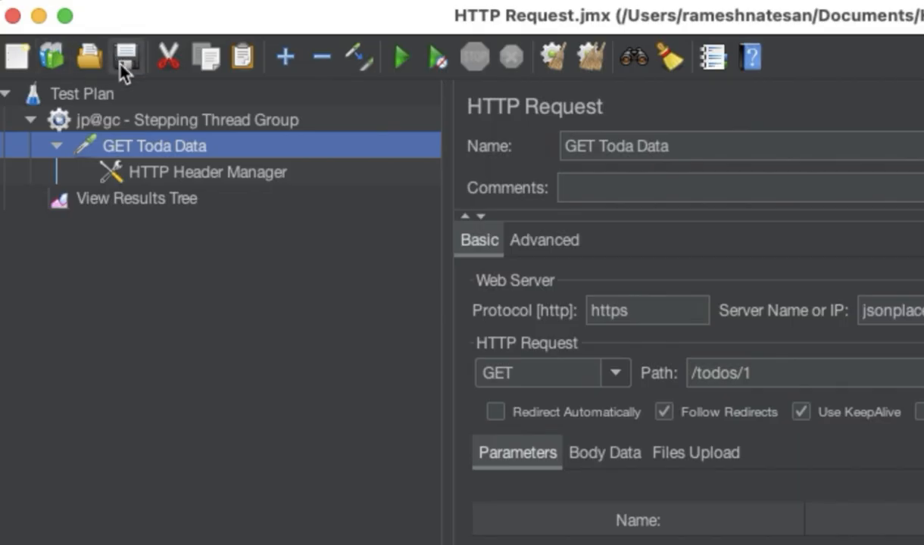
click(411, 65)
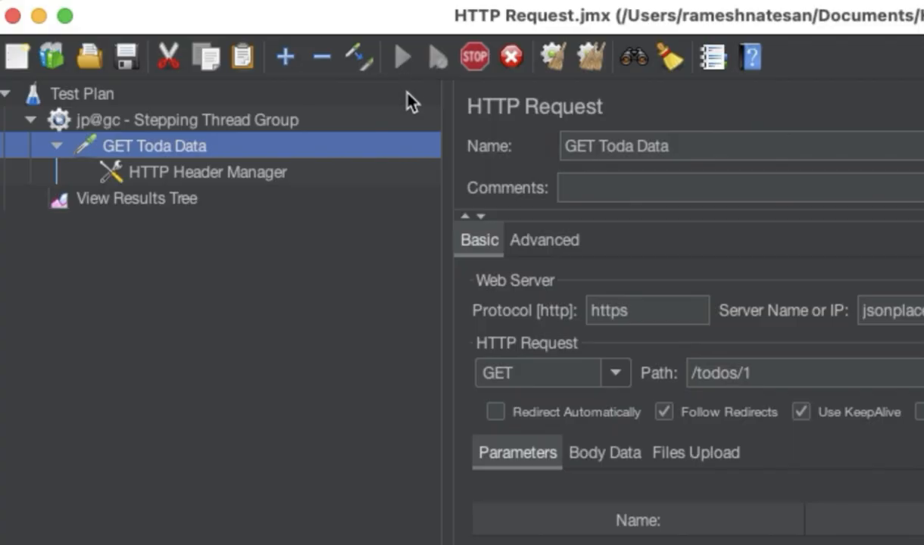
- Inspect a GET Toda Data sample's request headers and request body in the View Results Tree
click(189, 203)
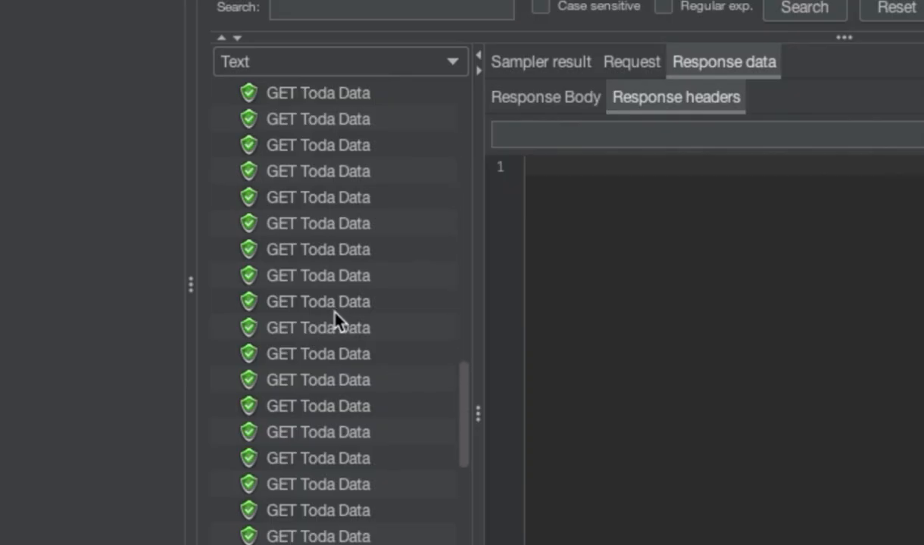
click(283, 168)
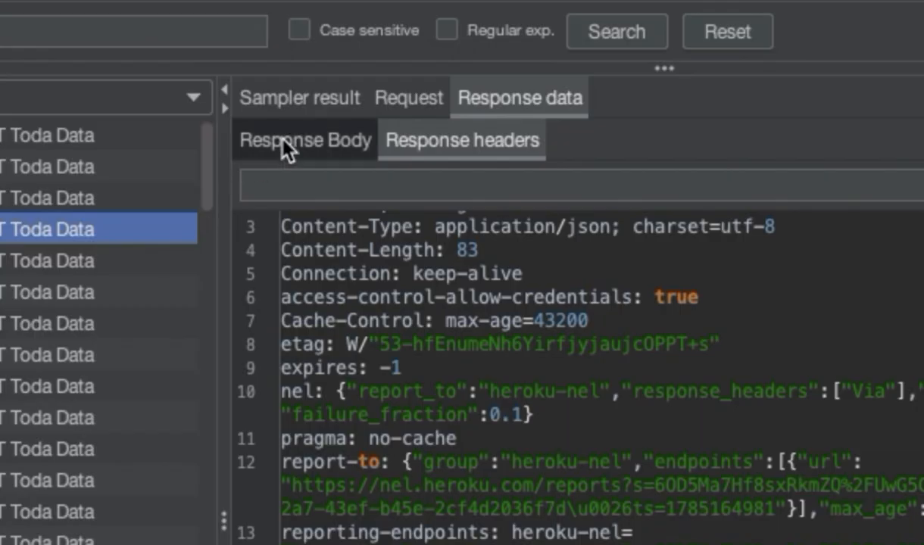
click(383, 99)
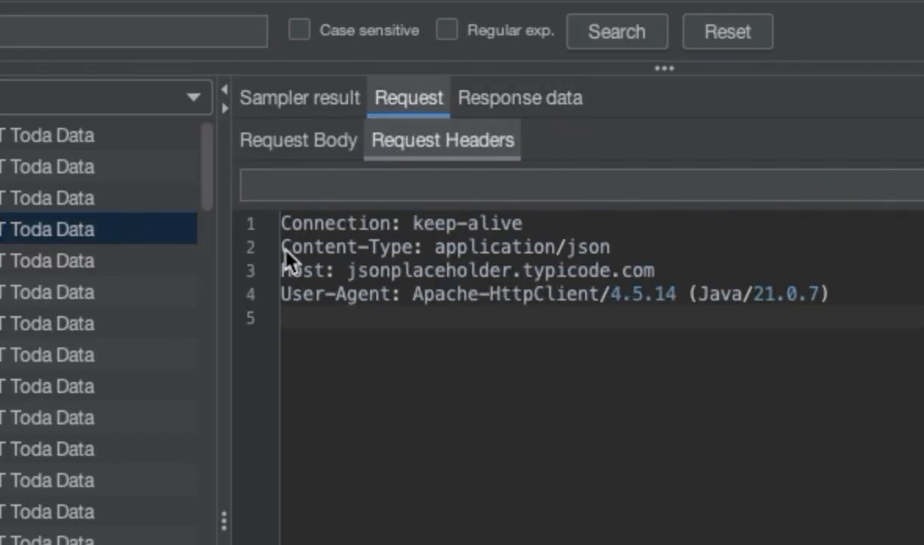
drag(285, 248, 411, 250)
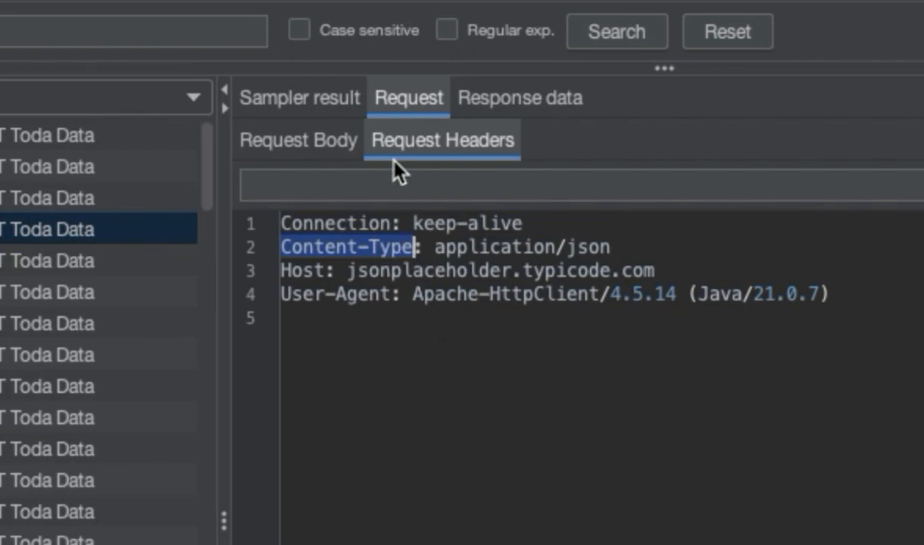
click(285, 144)
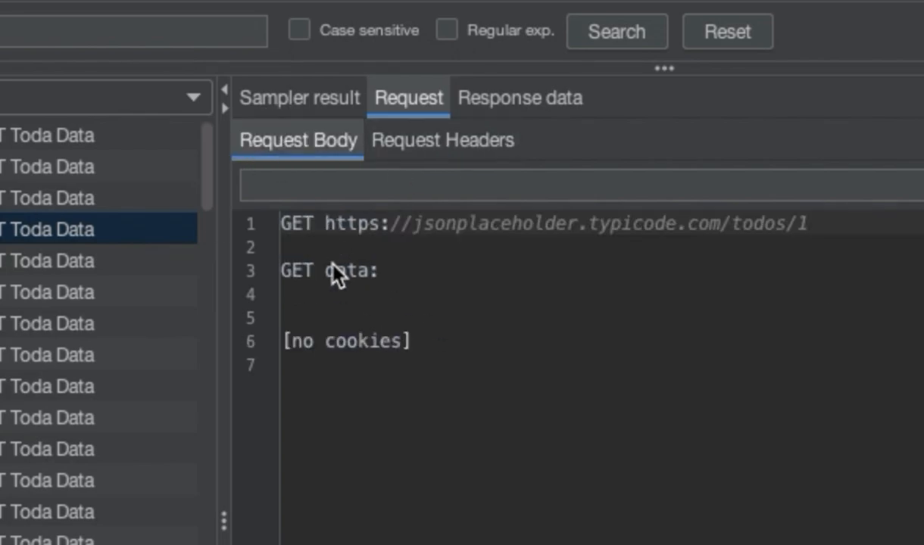
drag(317, 224, 819, 240)
click(400, 276)
- Examine the sample's response headers and response body, and scroll through the list of samples
click(496, 108)
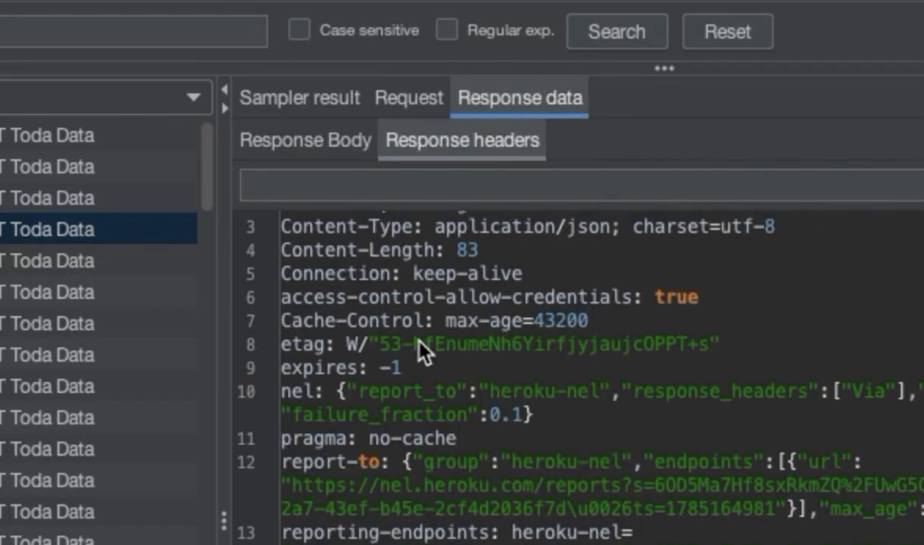
drag(626, 229, 267, 236)
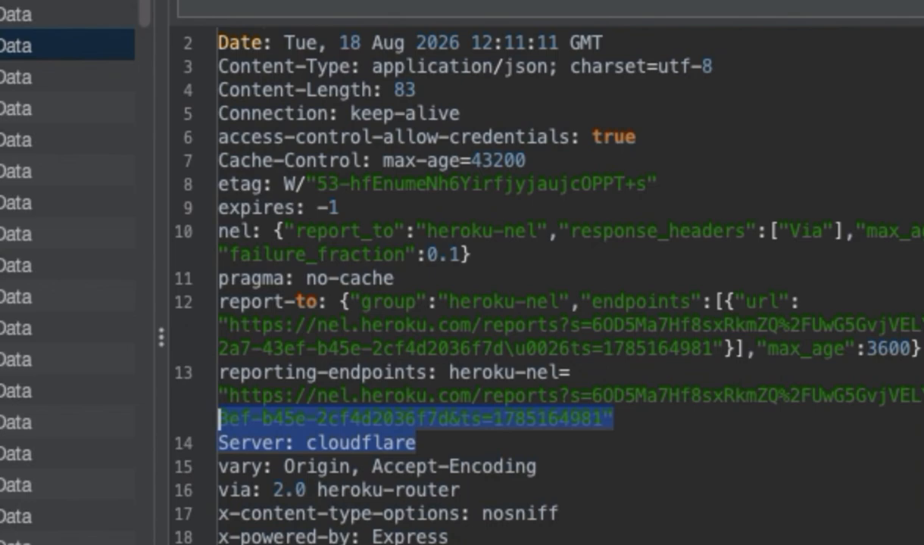
drag(320, 515, 219, 415)
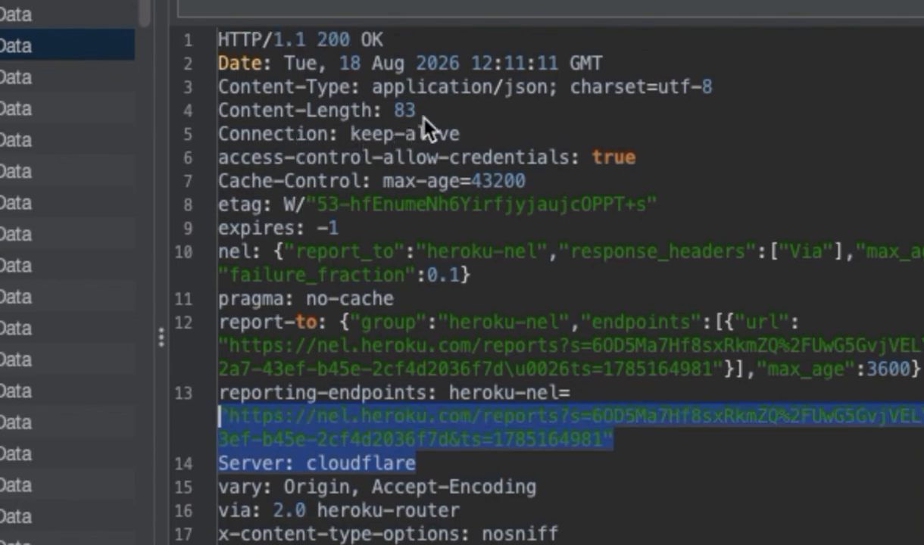
drag(416, 112, 285, 110)
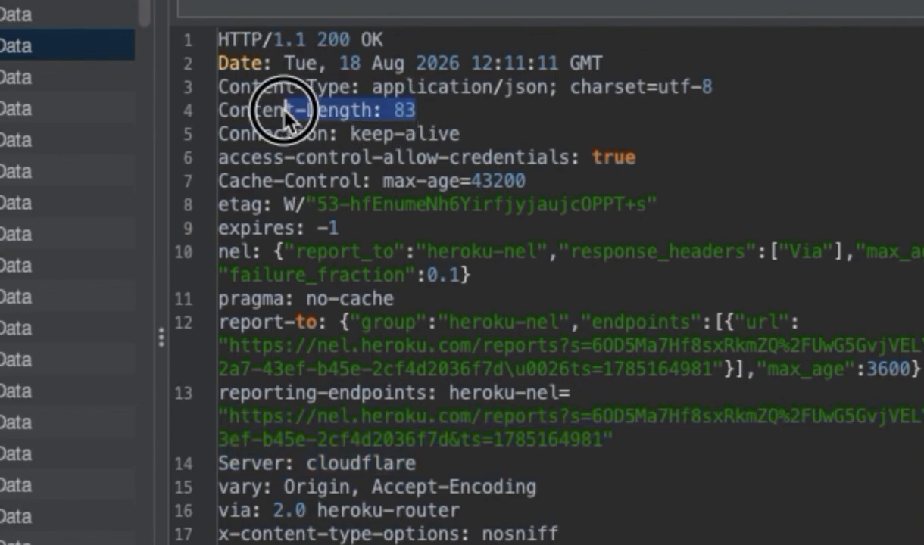
click(241, 0)
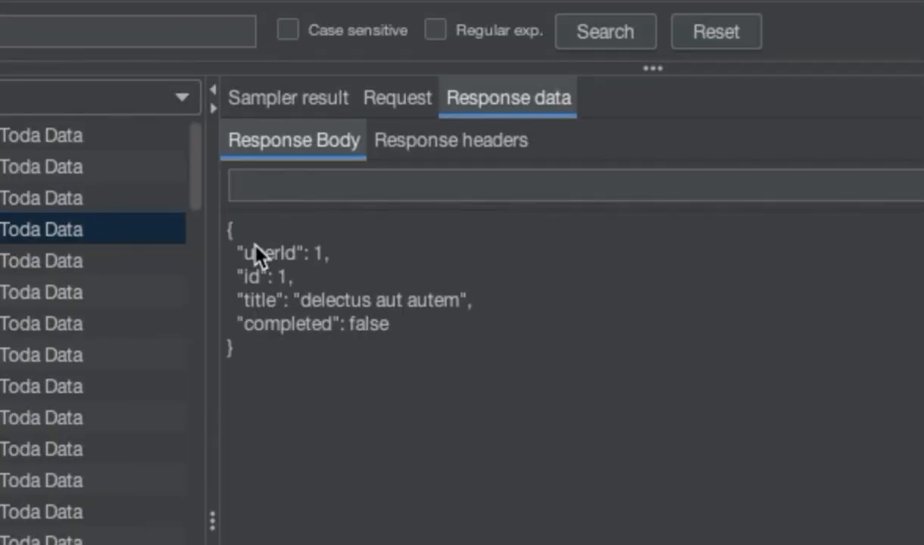
drag(234, 230, 274, 361)
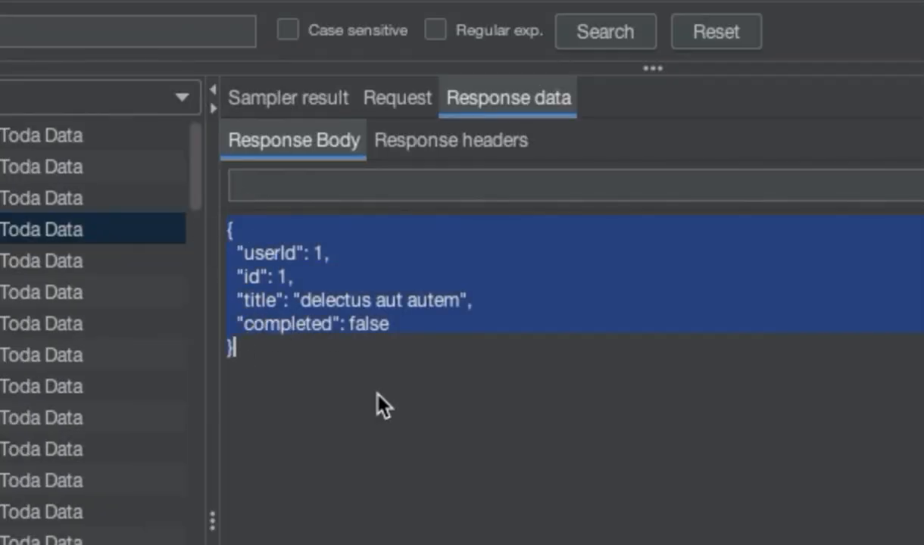
click(404, 401)
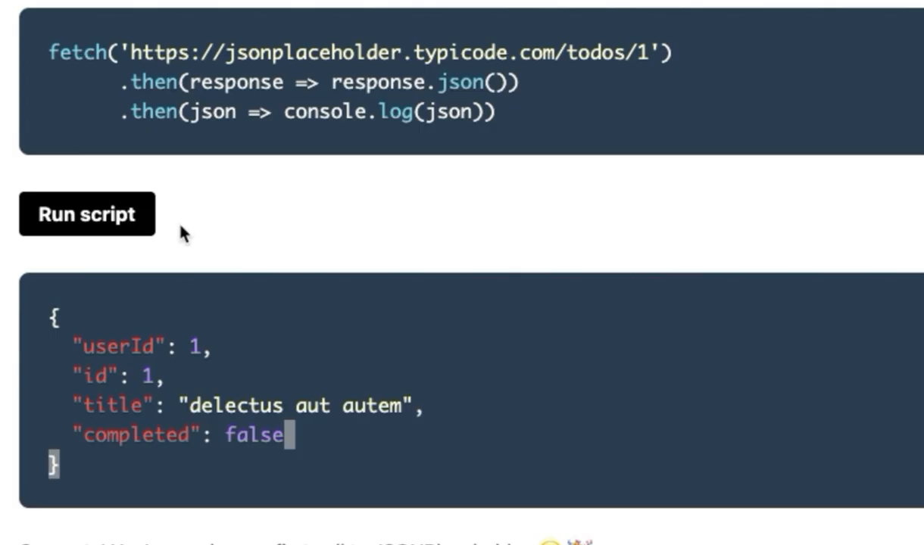
click(152, 221)
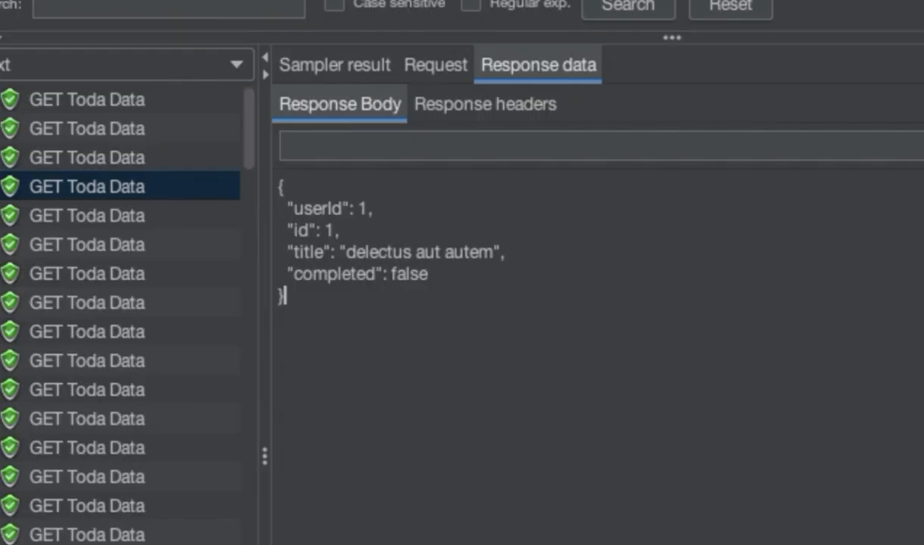
scroll(112, 416, down, 3)
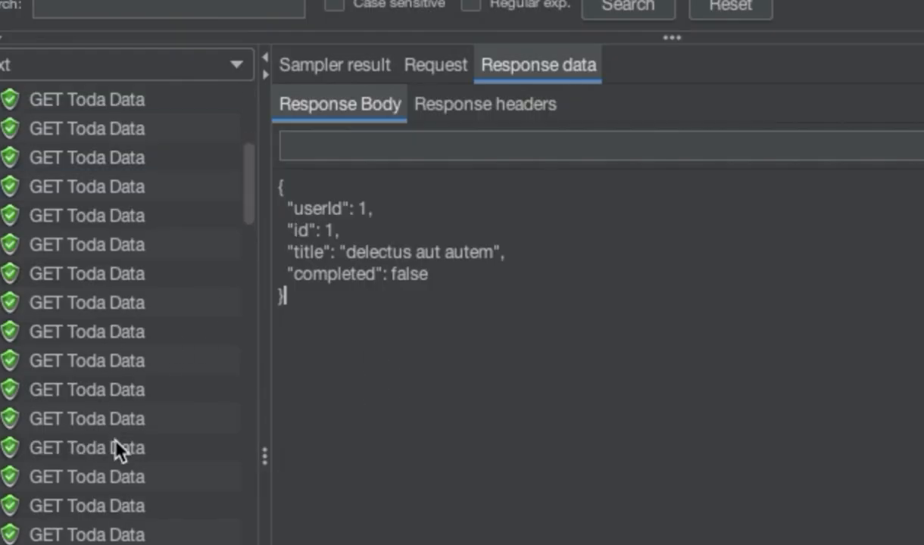
scroll(110, 424, down, 5)
scroll(135, 378, down, 2)
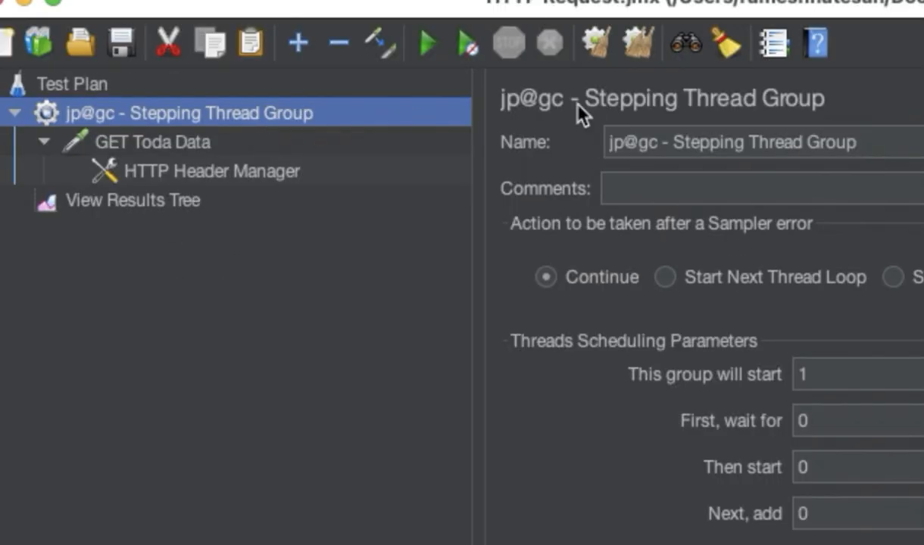
- Review the HTTP Header Manager and View Results Tree elements in the test plan tree
click(187, 172)
click(173, 200)
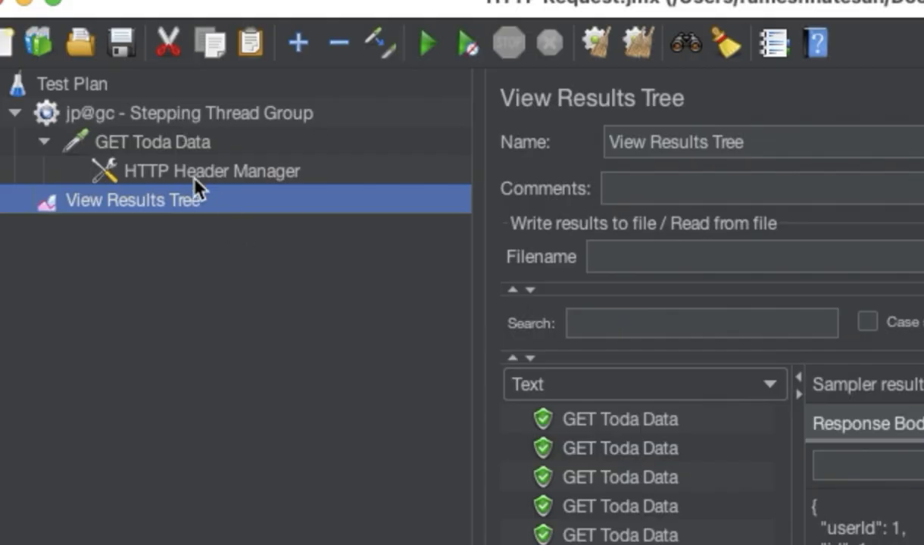
click(198, 177)
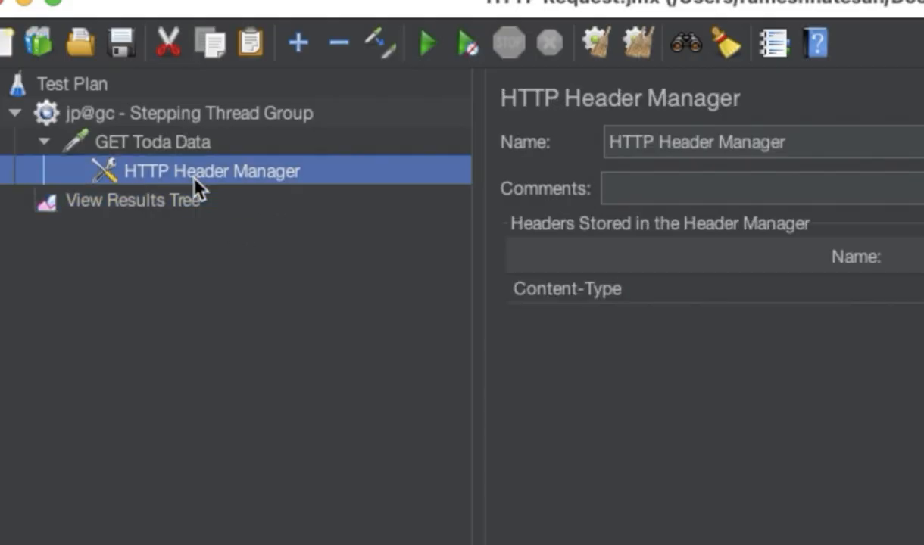